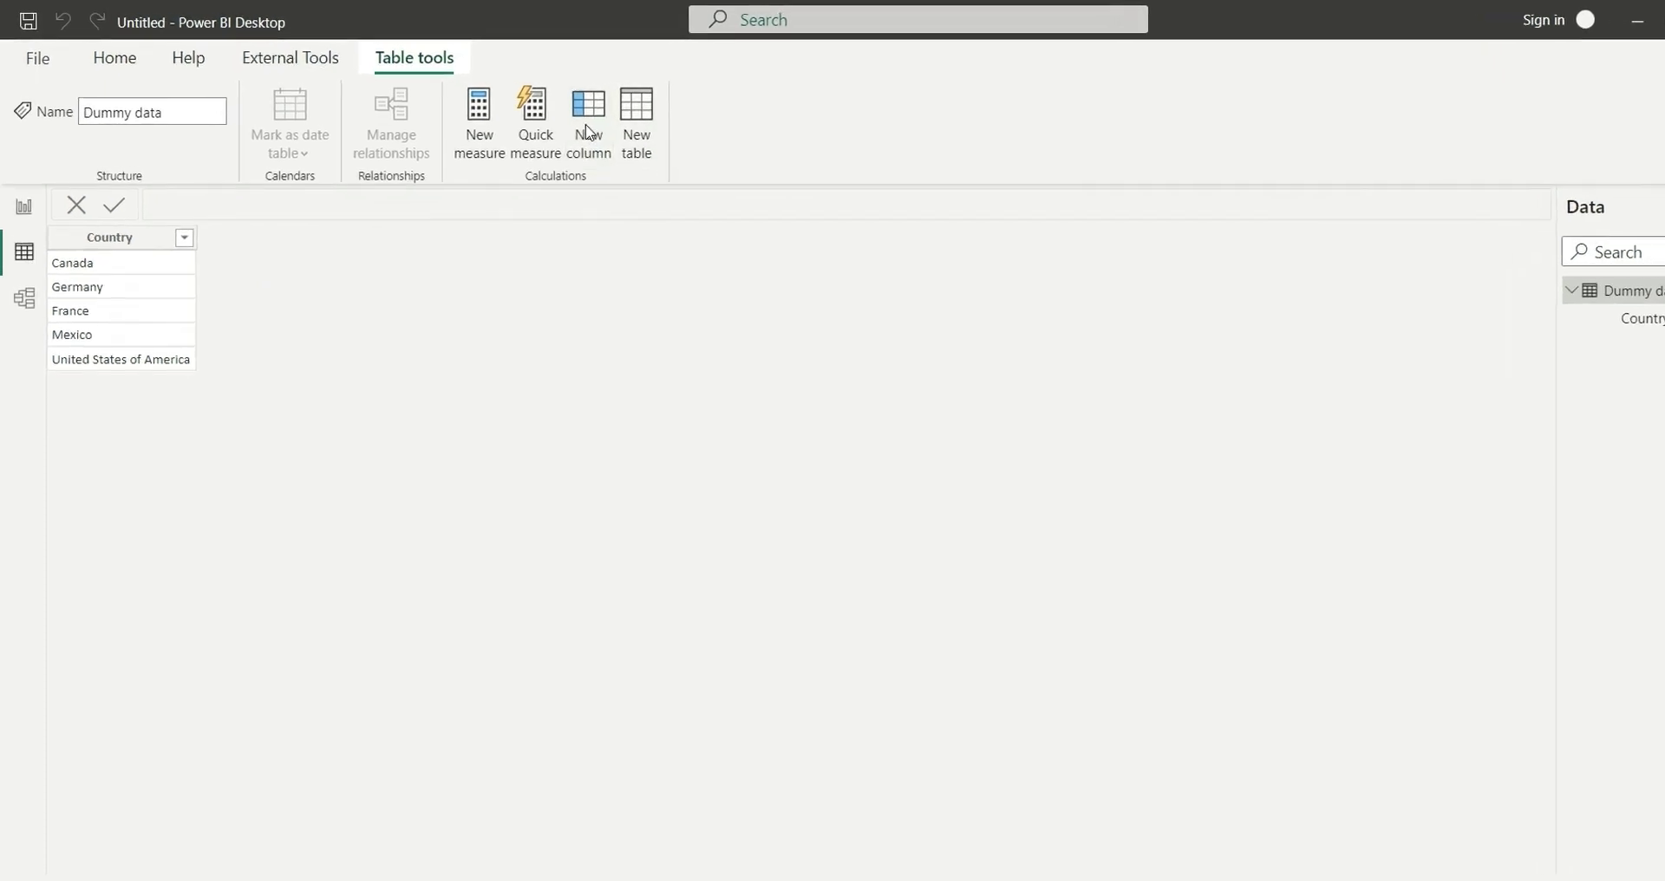
Create a new calculated column in Dummy data named Occurences and start a second formula line
left_click(588, 132)
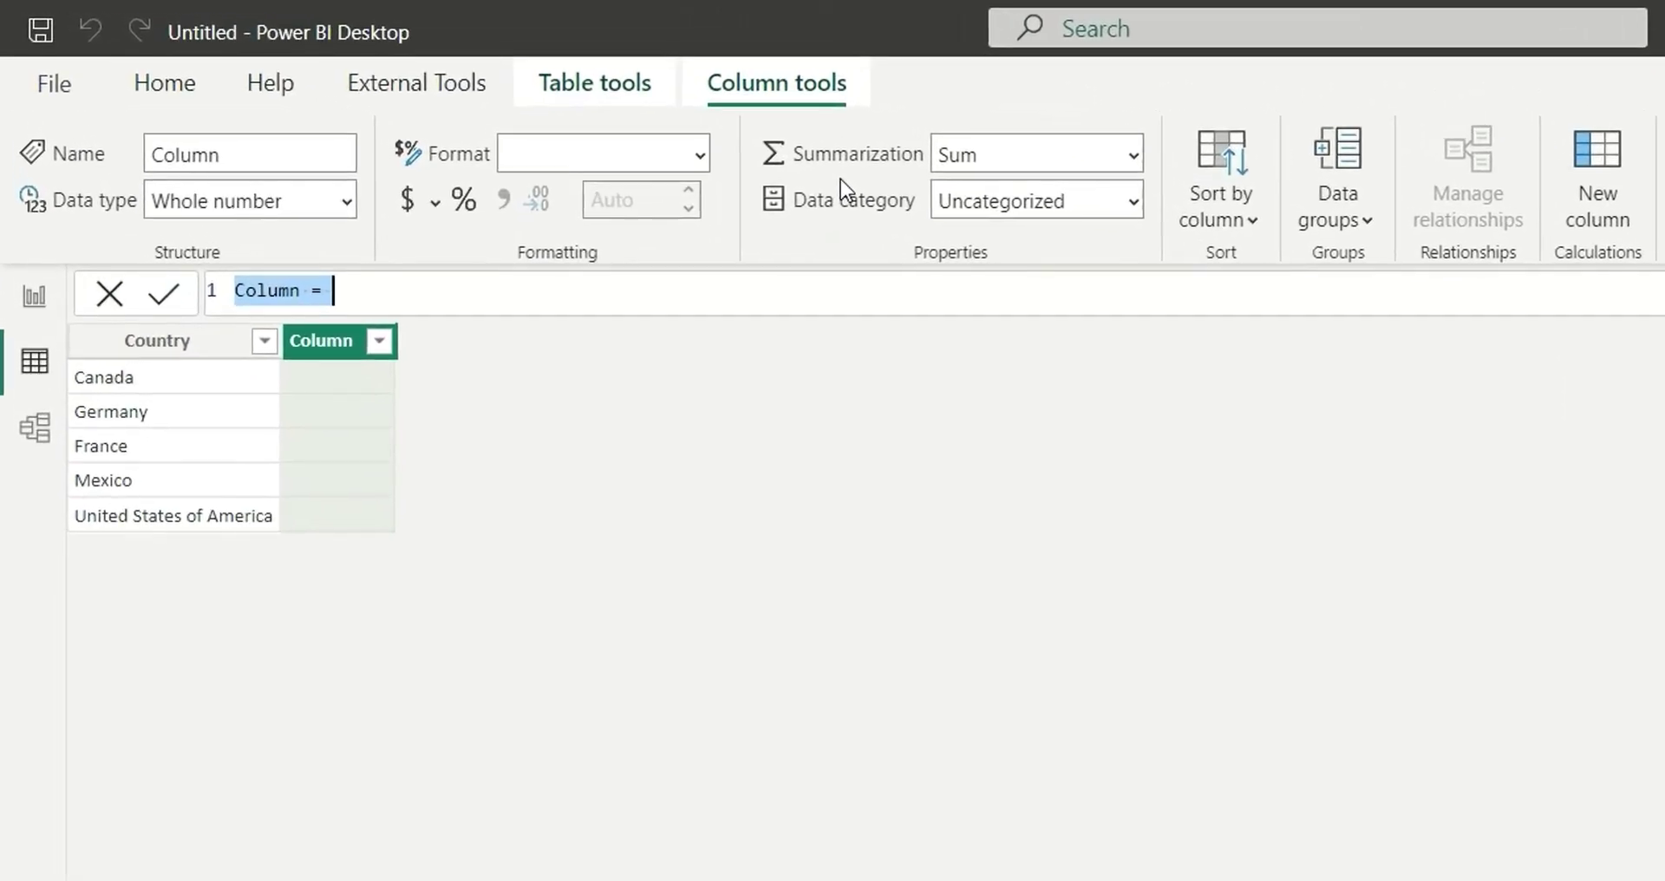
type("Occure")
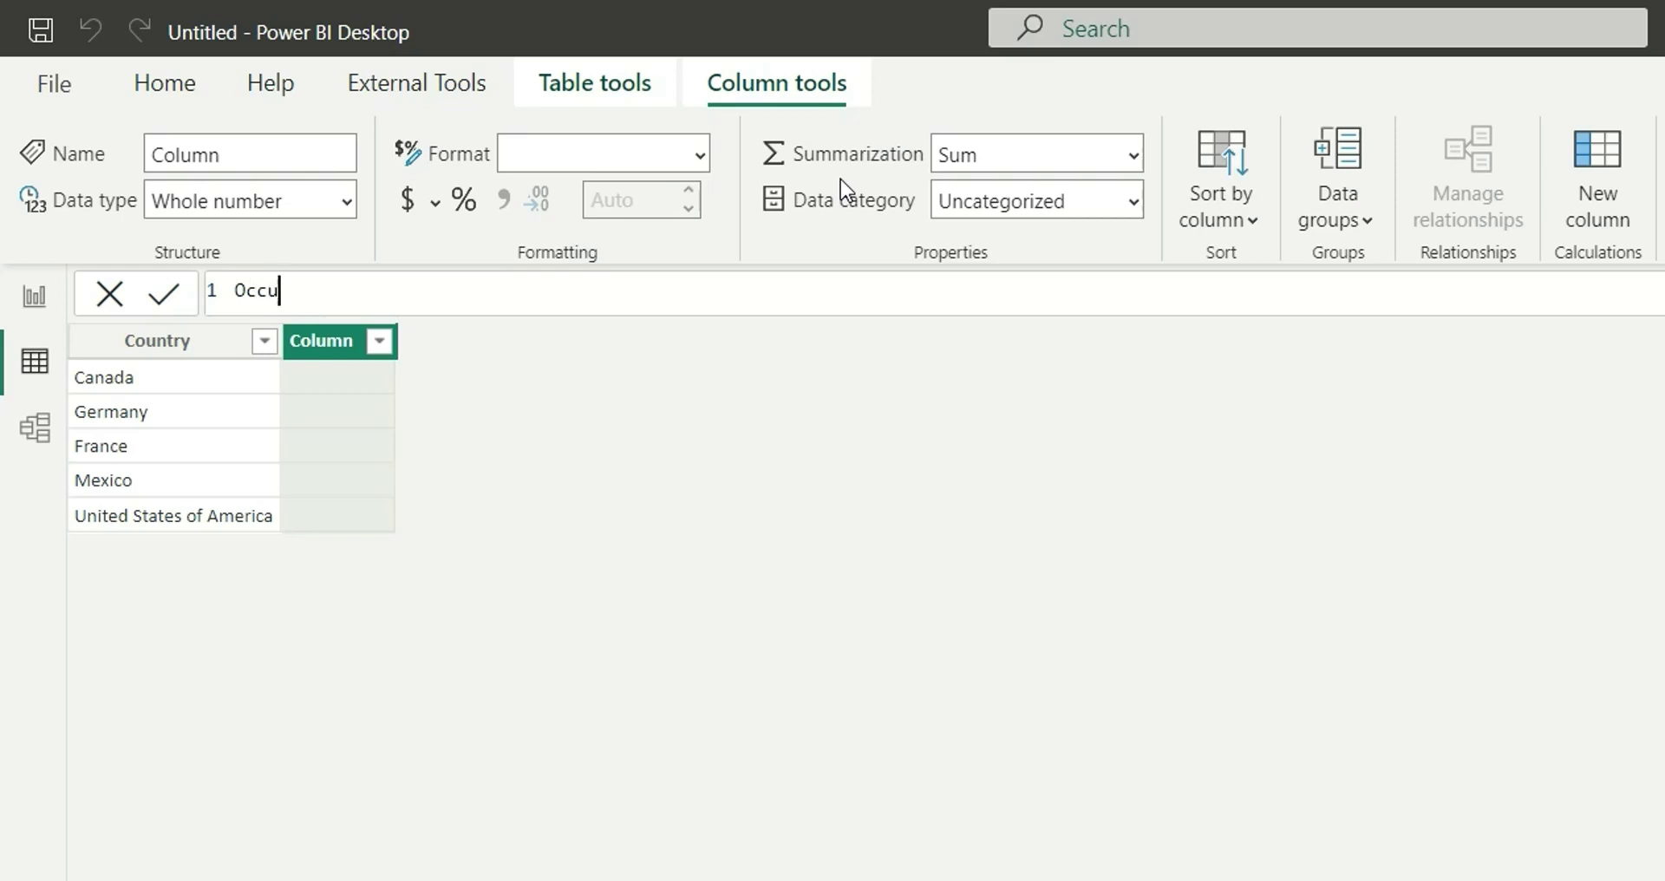
type("nces =")
key("shift+Return")
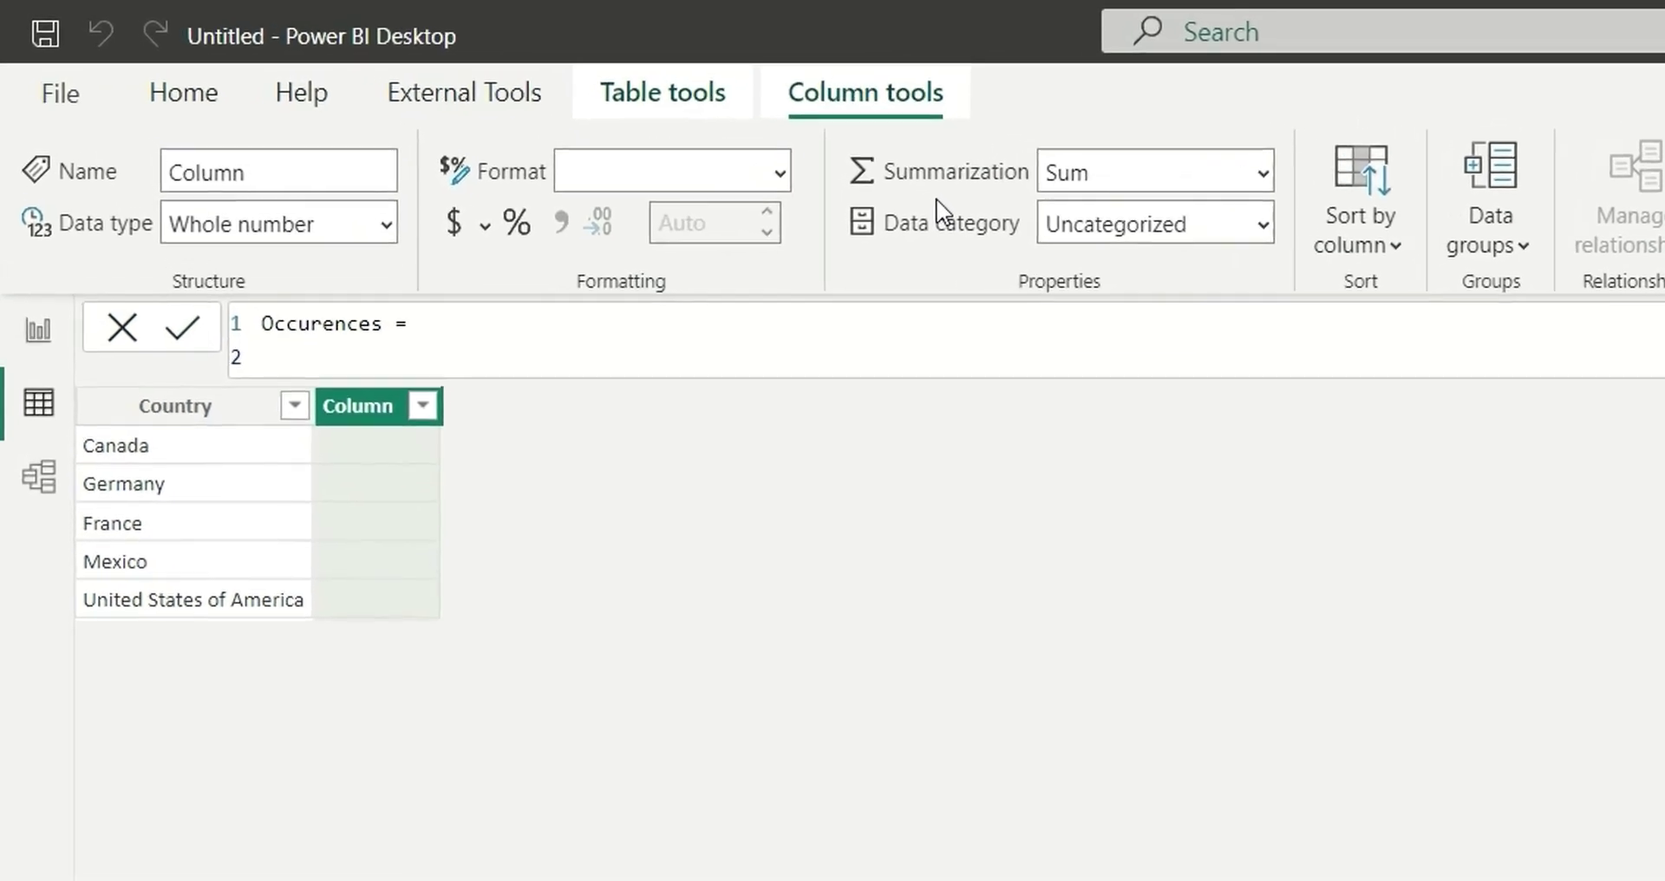
Define VAR A = LEN('Dummy data'[Country]) and begin a third line
type("VAR ")
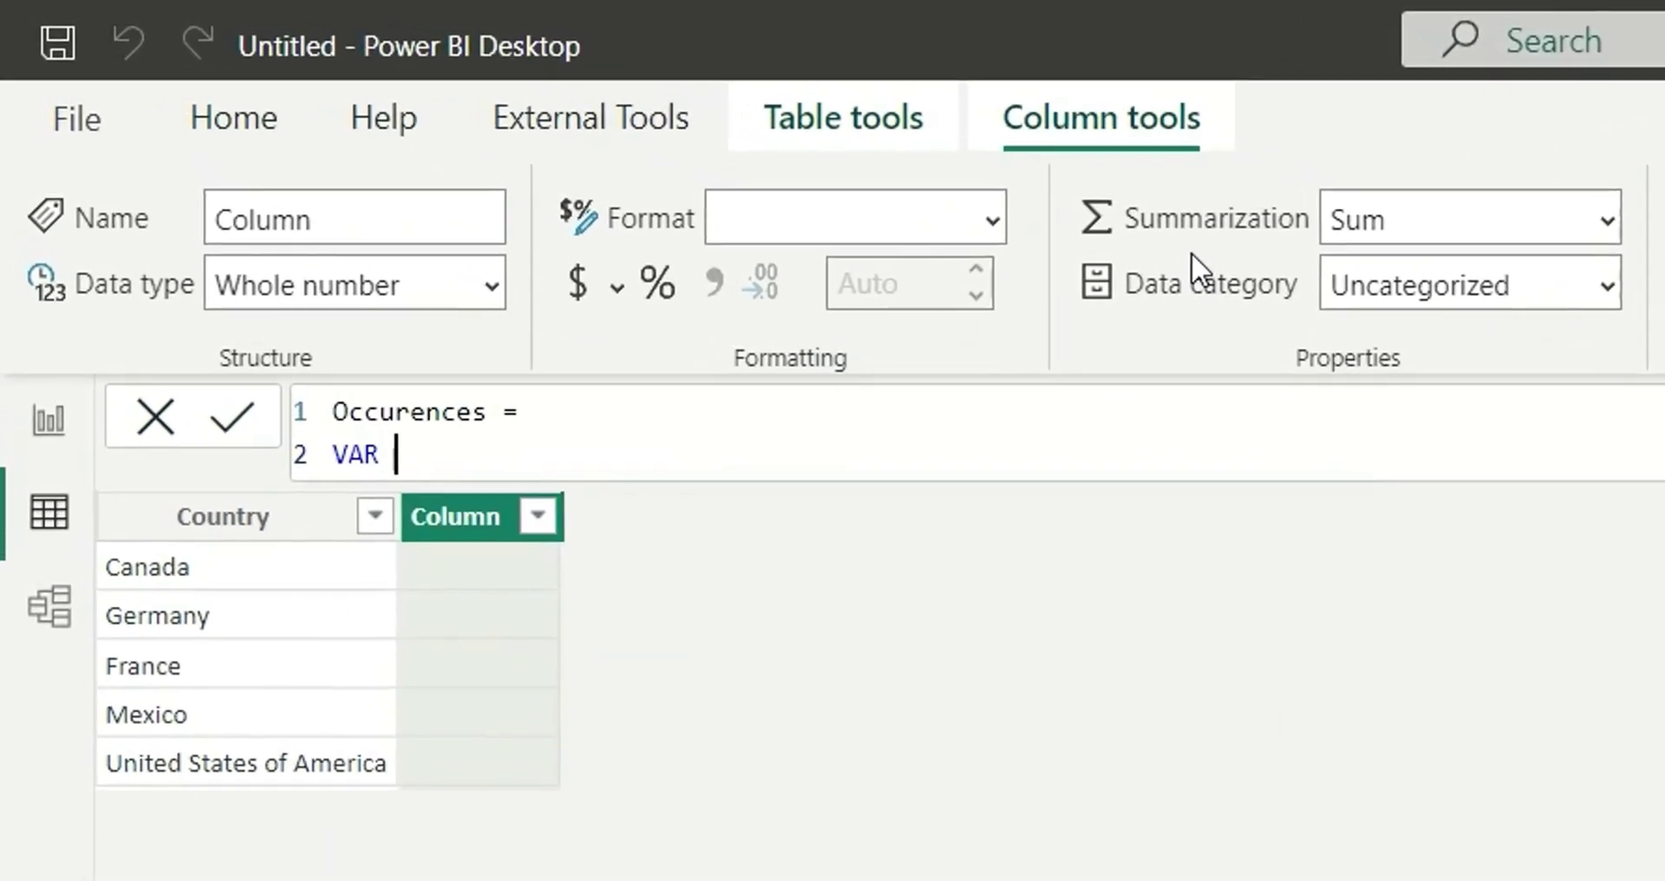
type("A")
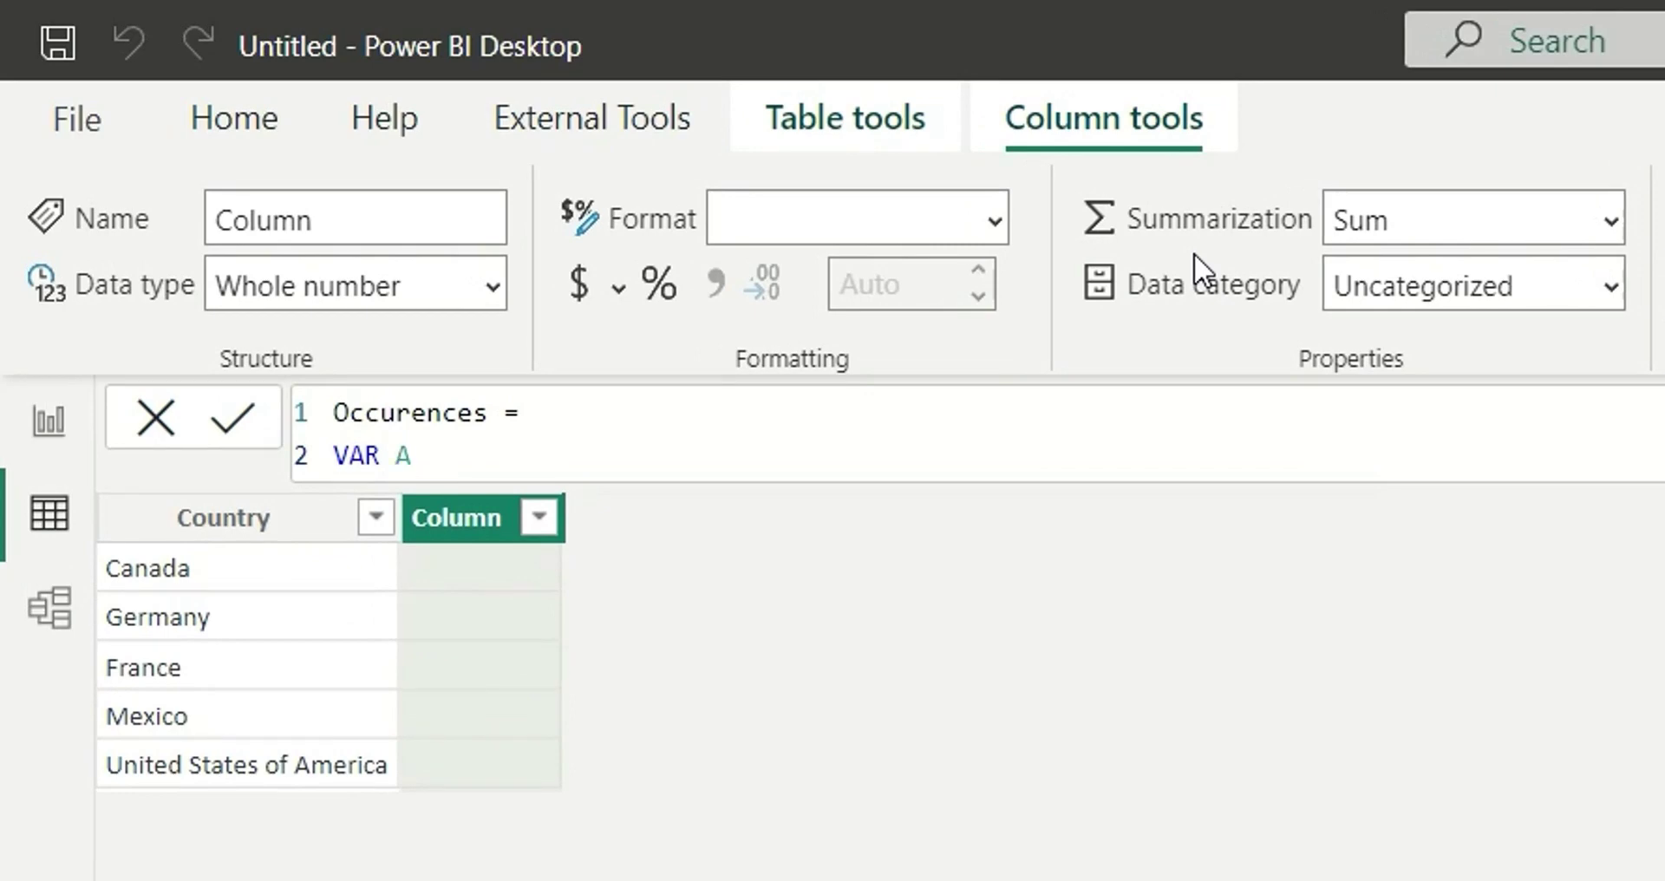
type(" = Len")
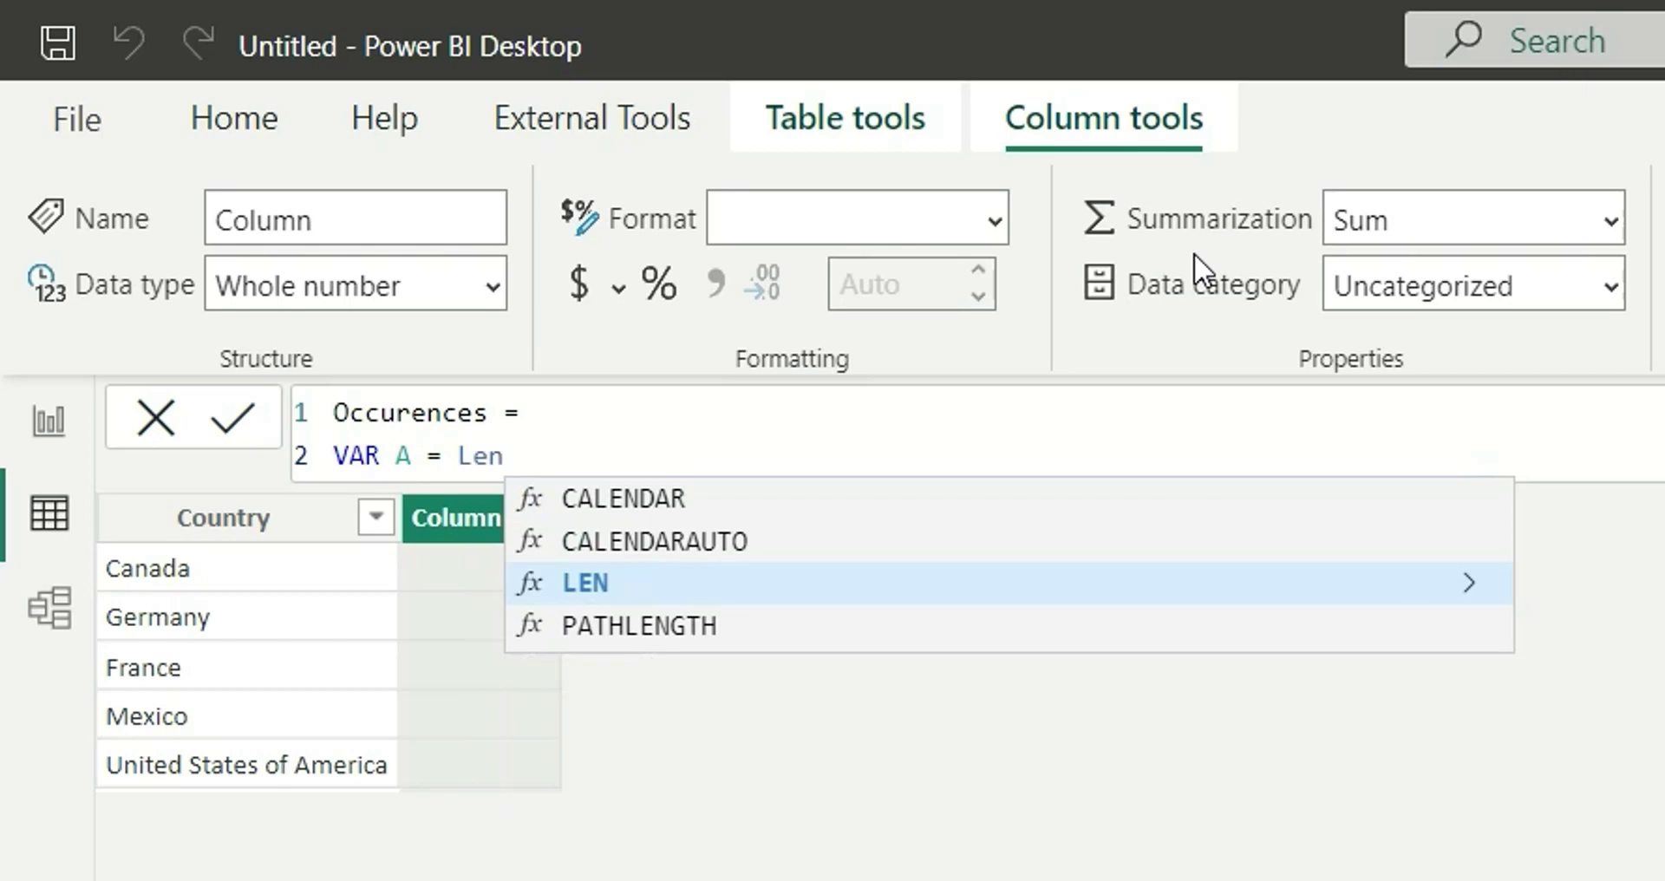
key("Tab")
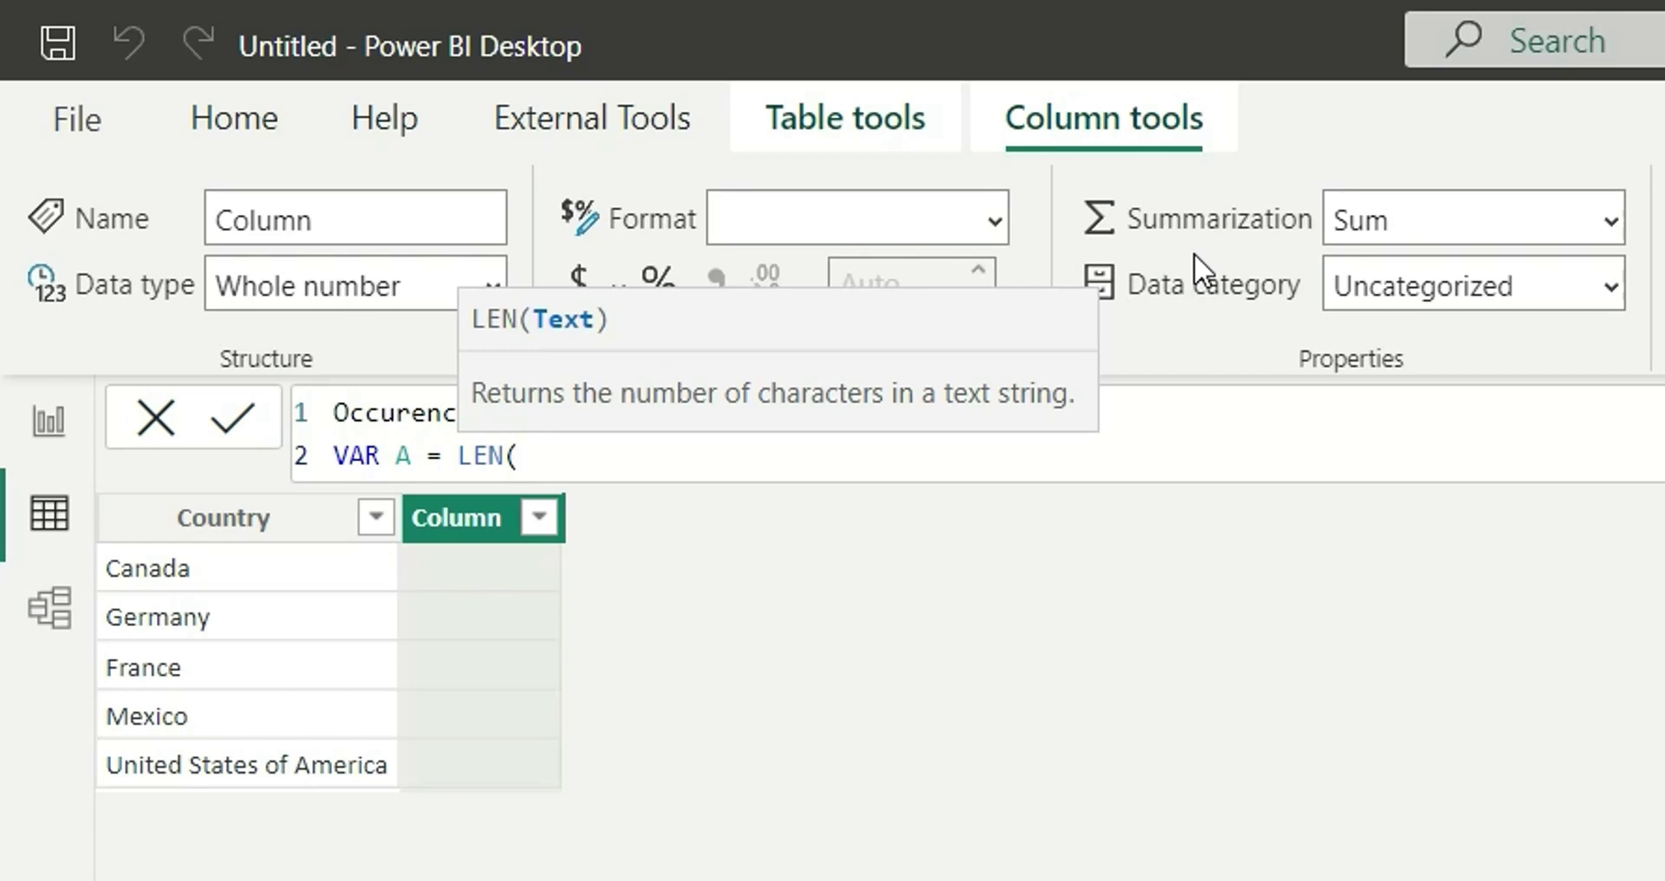
type("count")
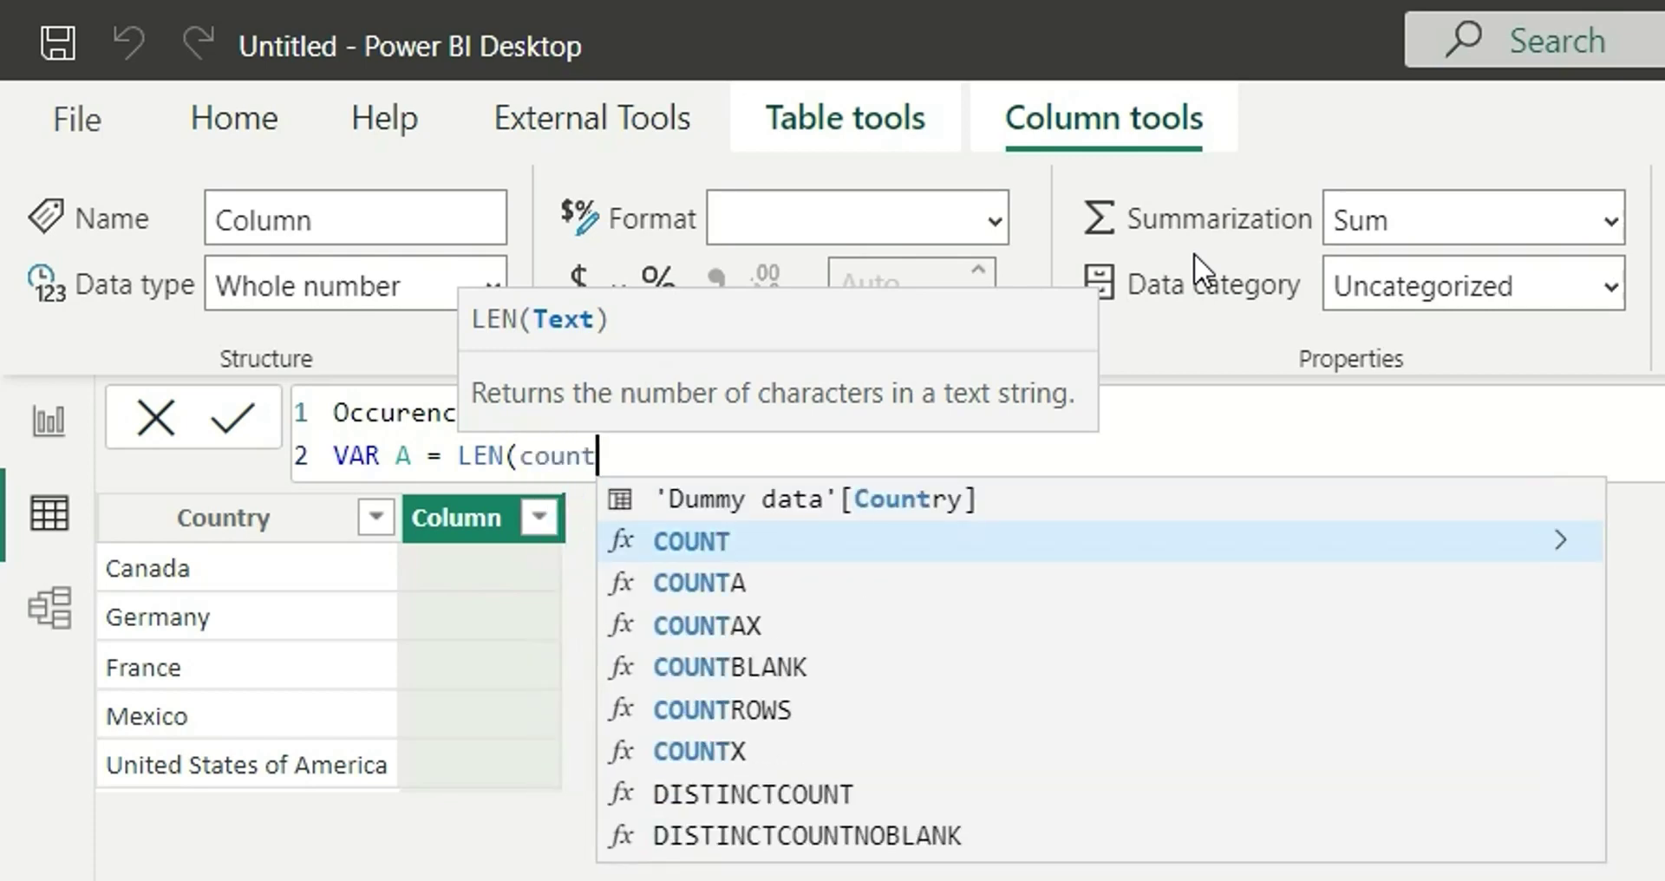
key("Up")
key("Tab")
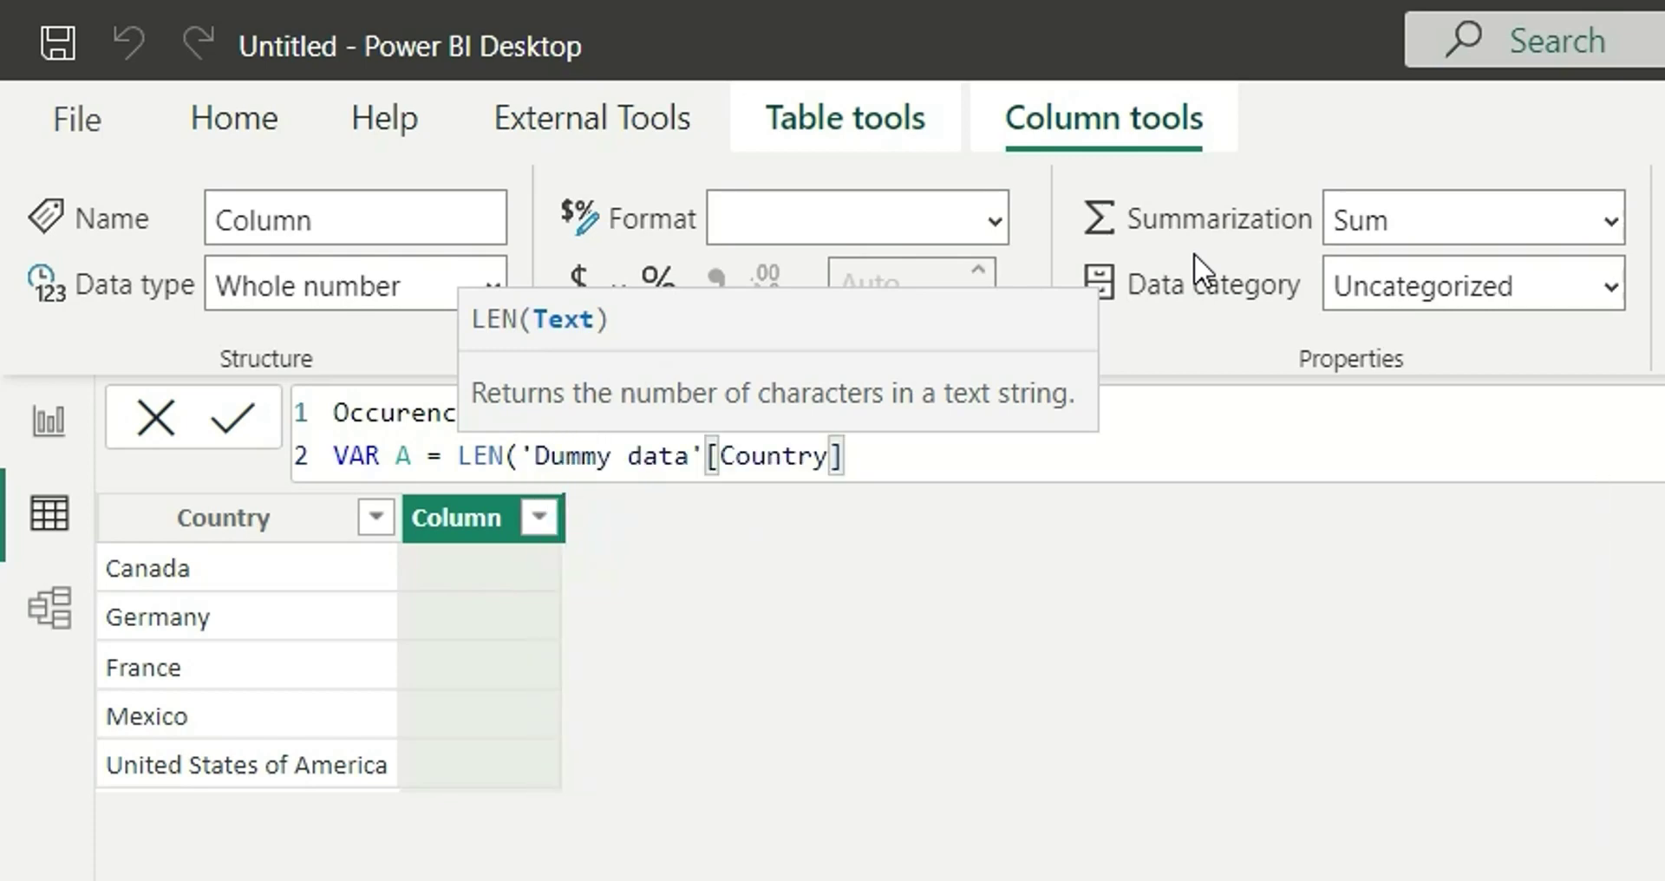
type(")")
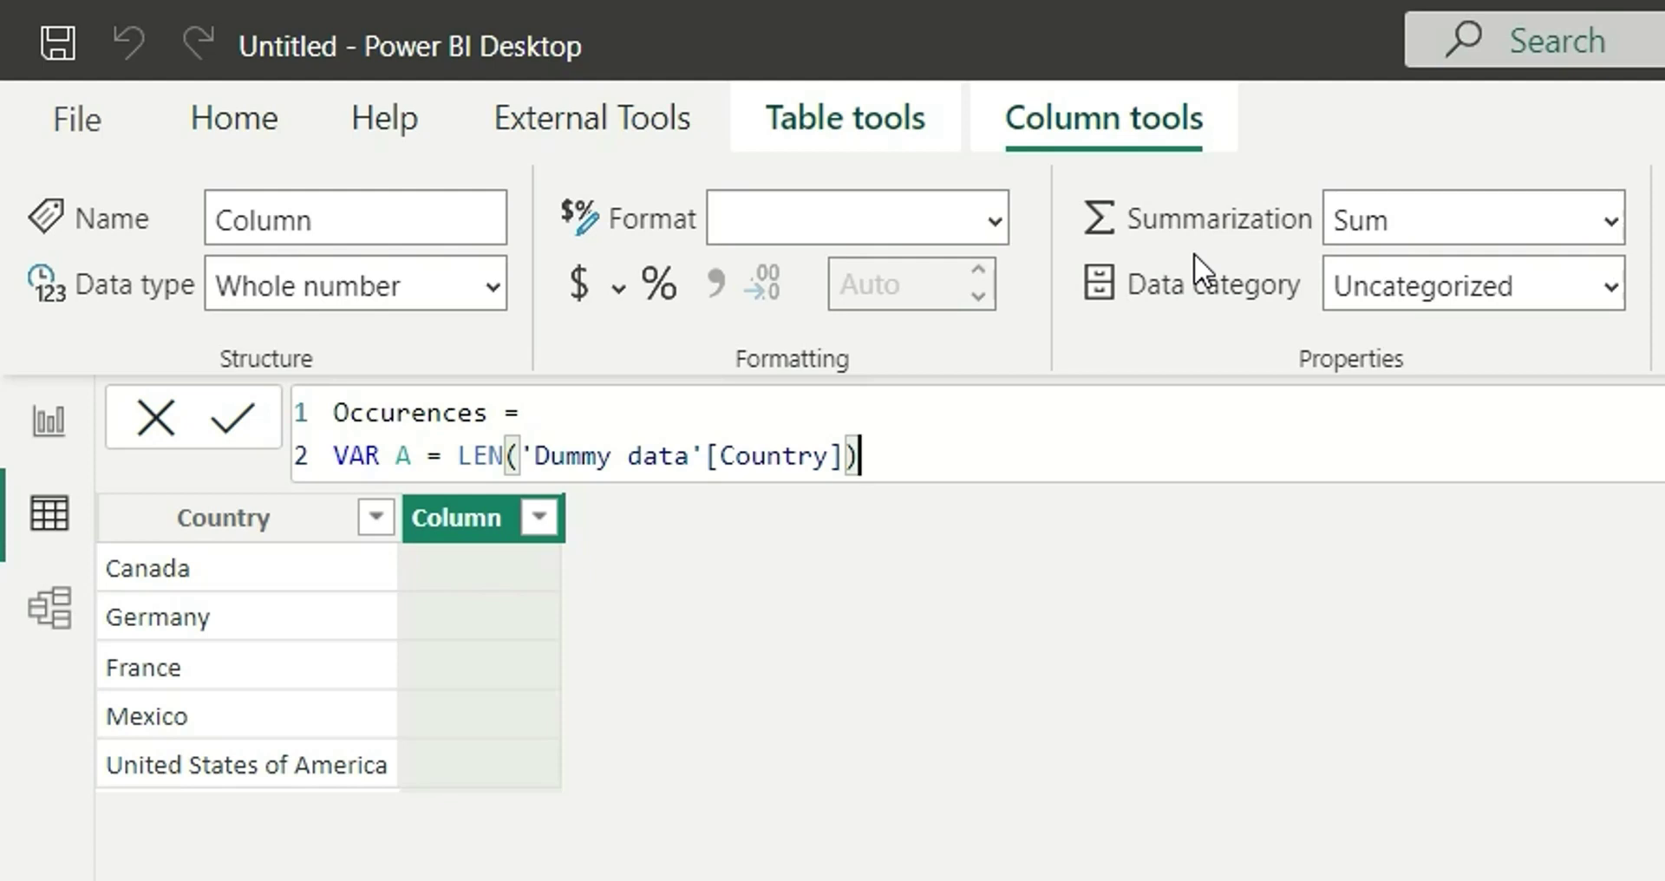
key("shift+Return")
Add VAR B = Substitute('Dummy data'[Country], "a", "") on the third line
type("VAR ")
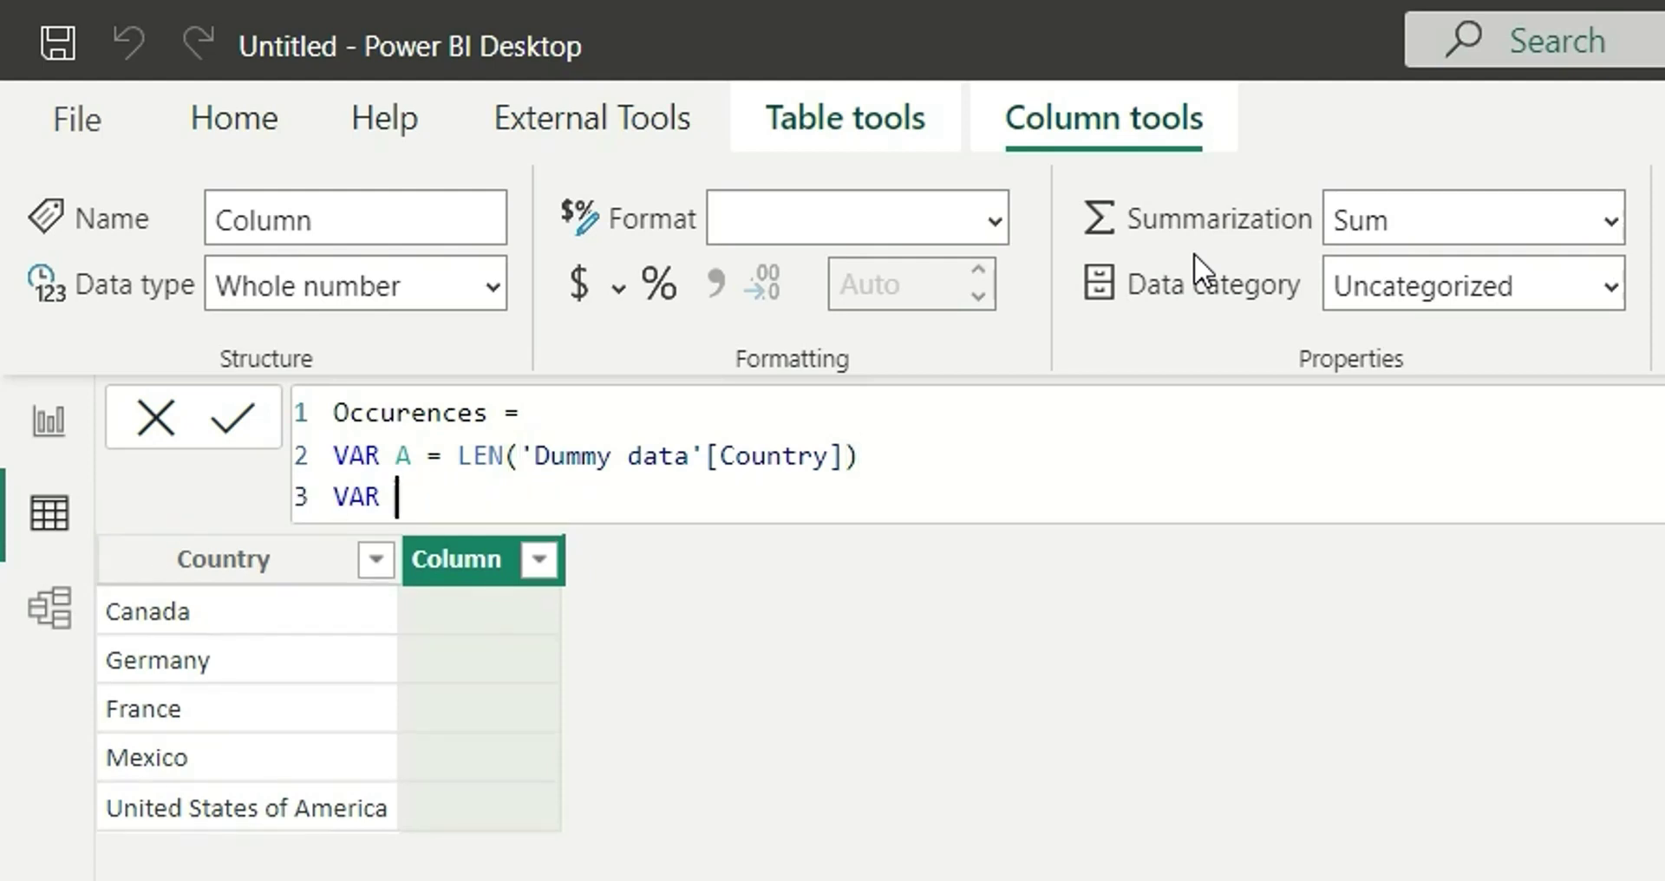
type("B =")
type("S")
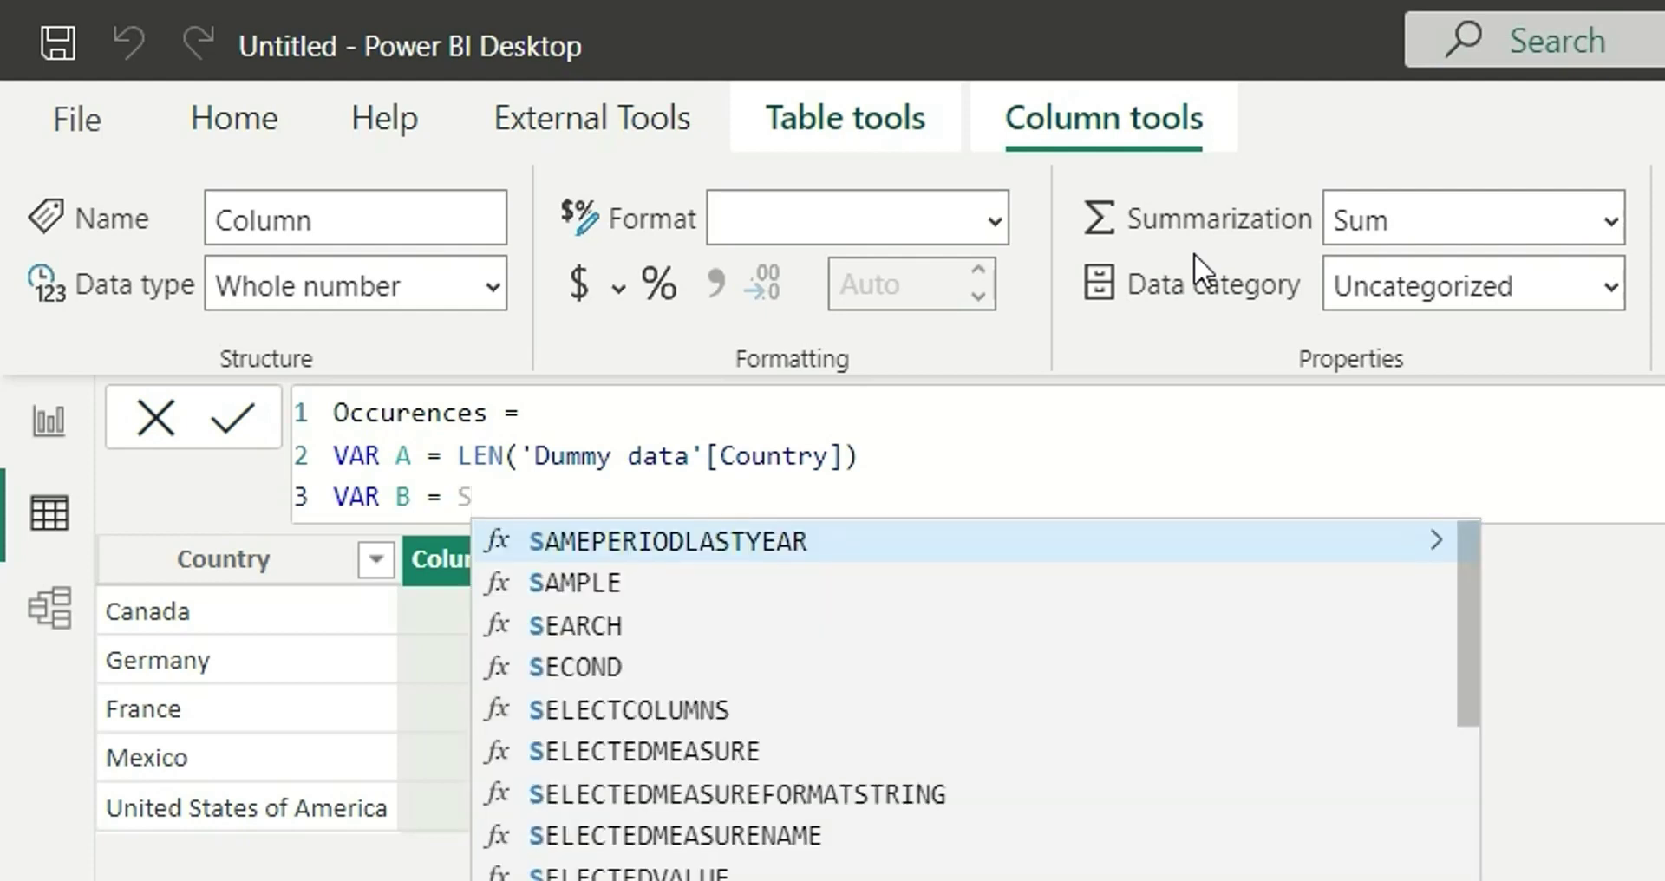
type("ubs")
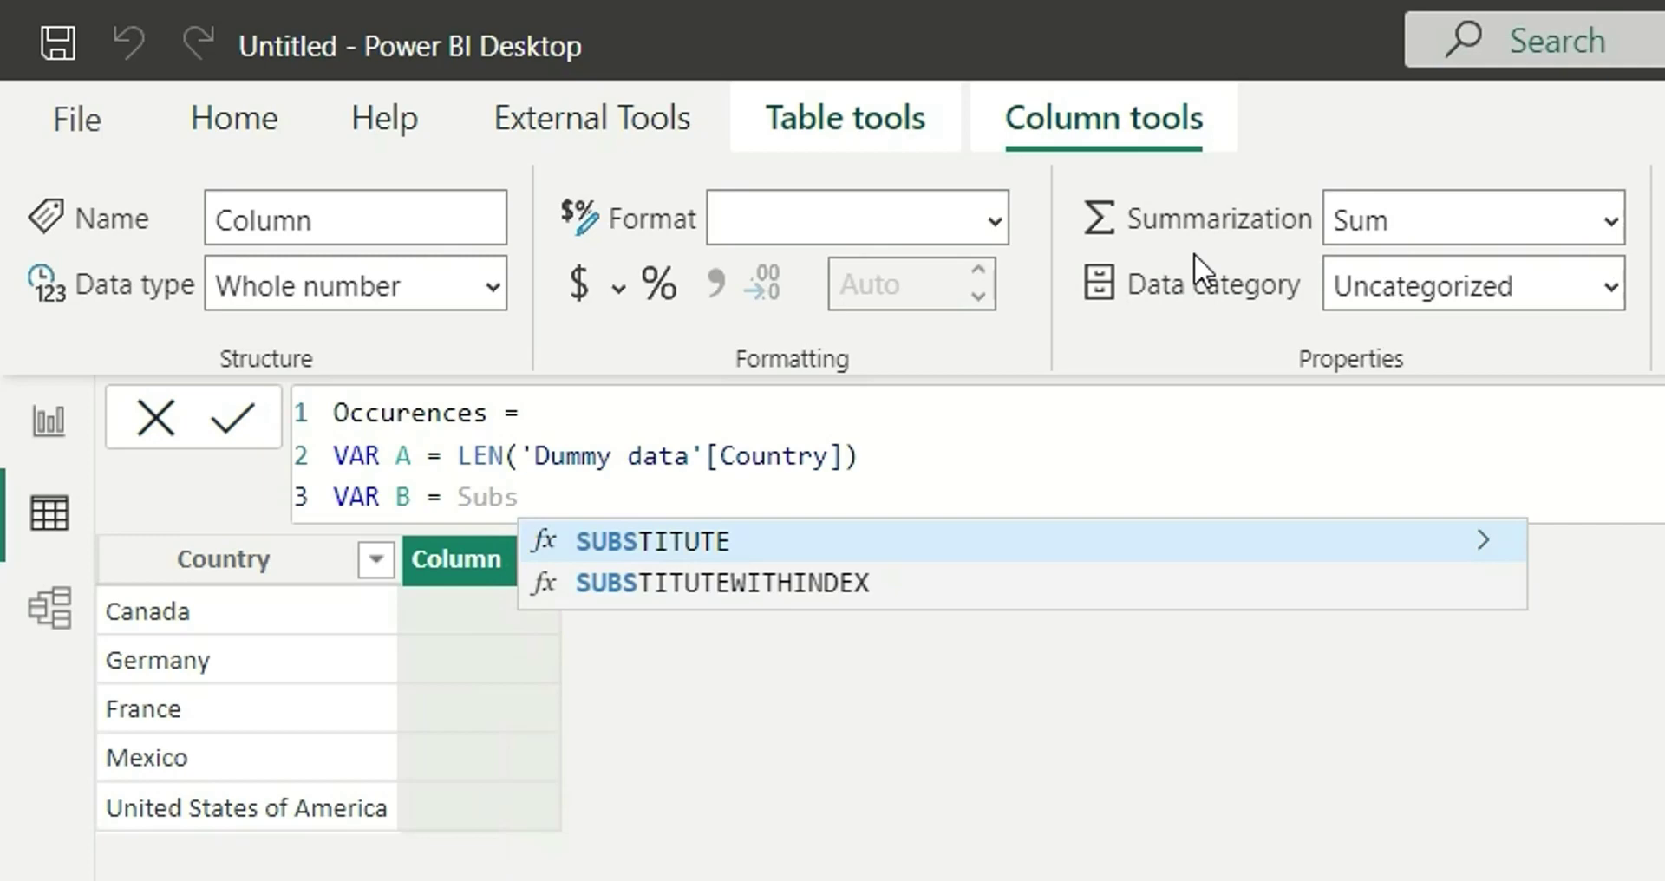
type("titute(")
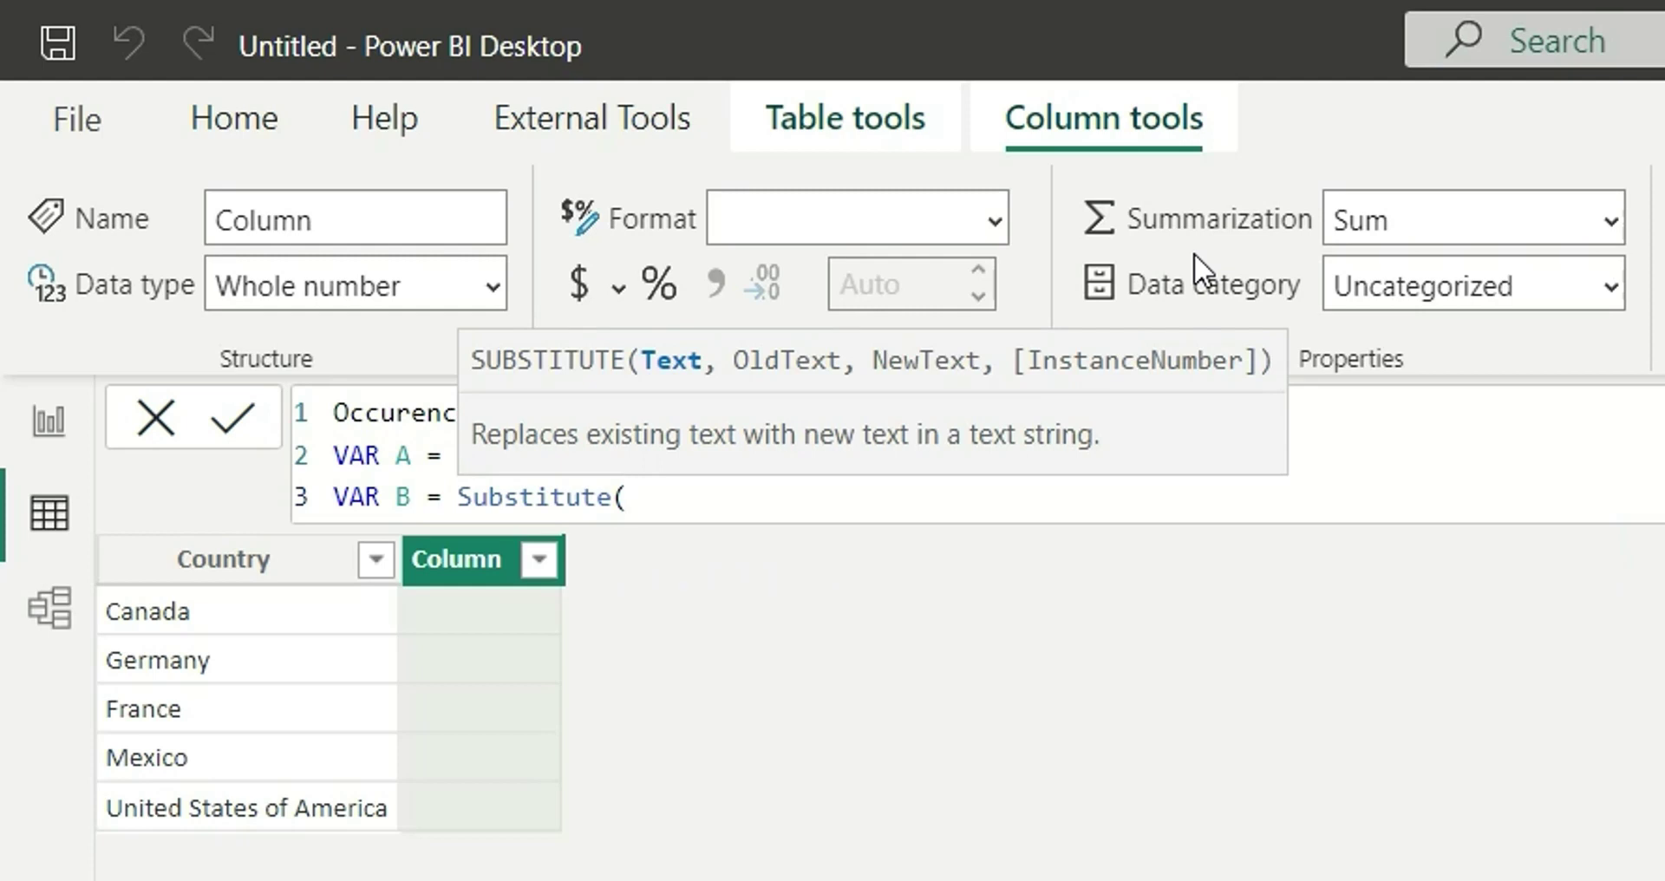
type("c")
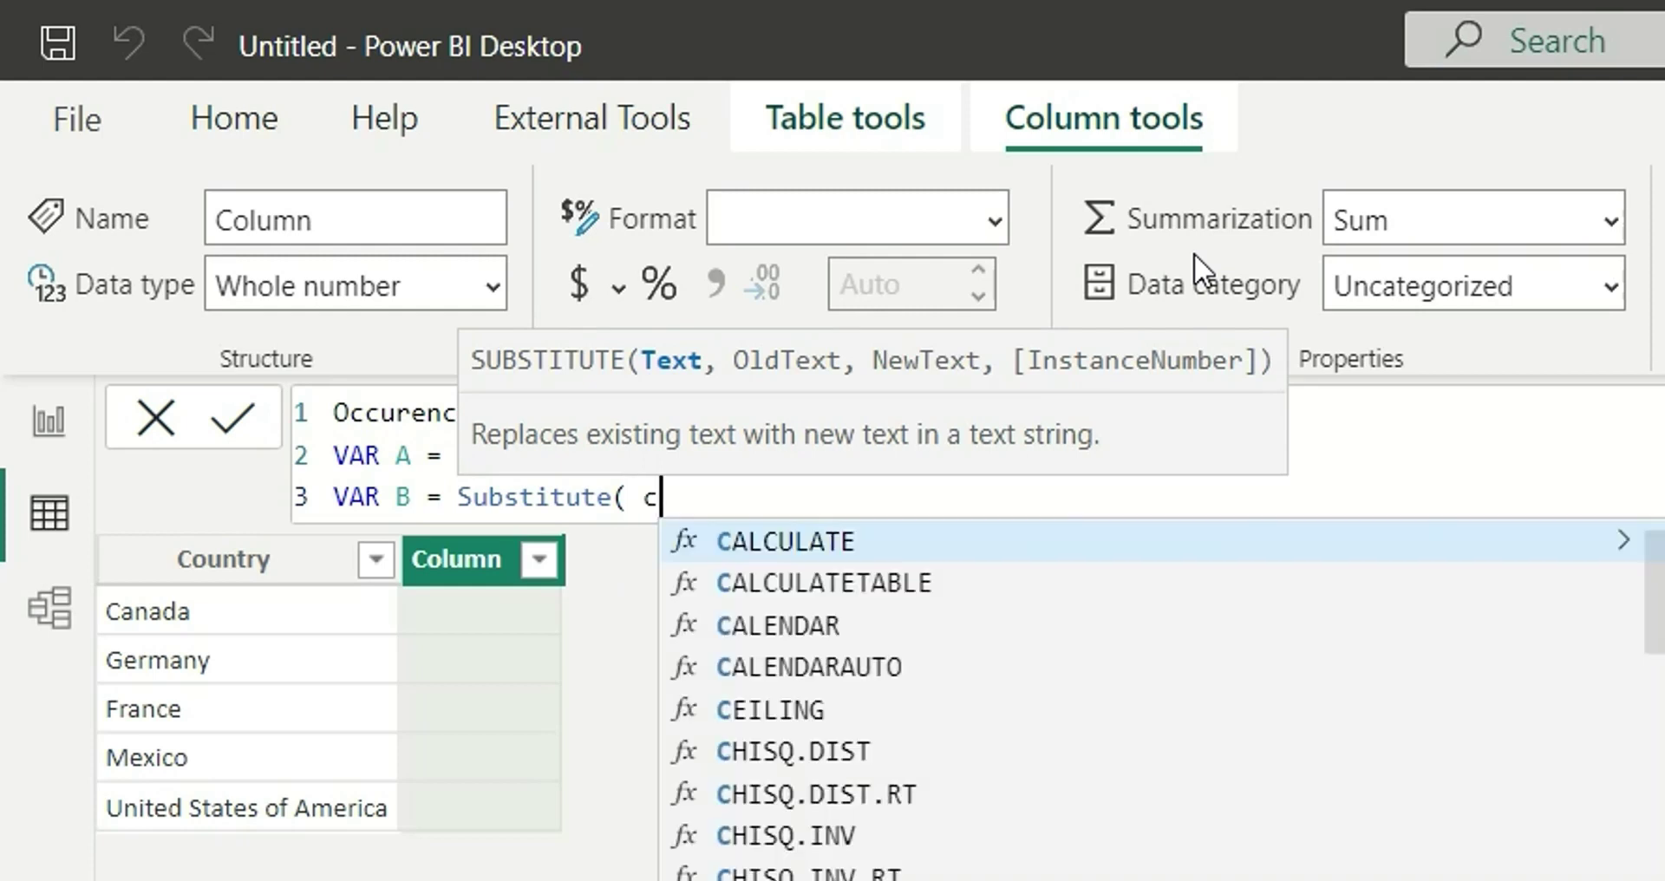
type("oun")
key("Up")
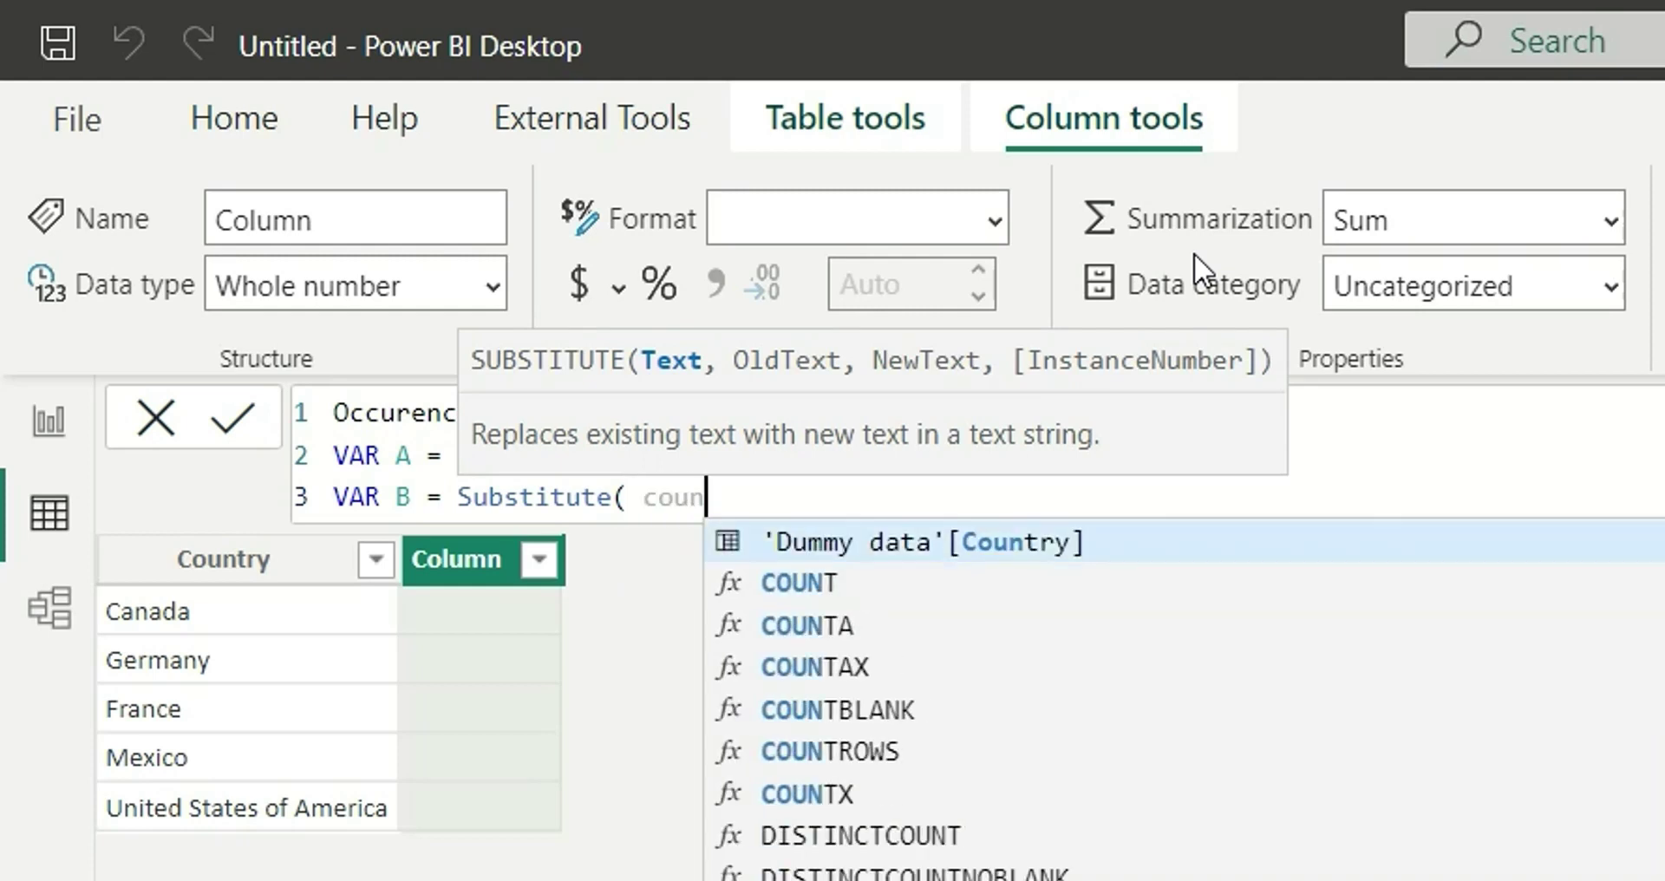
key("Tab")
type(", ")
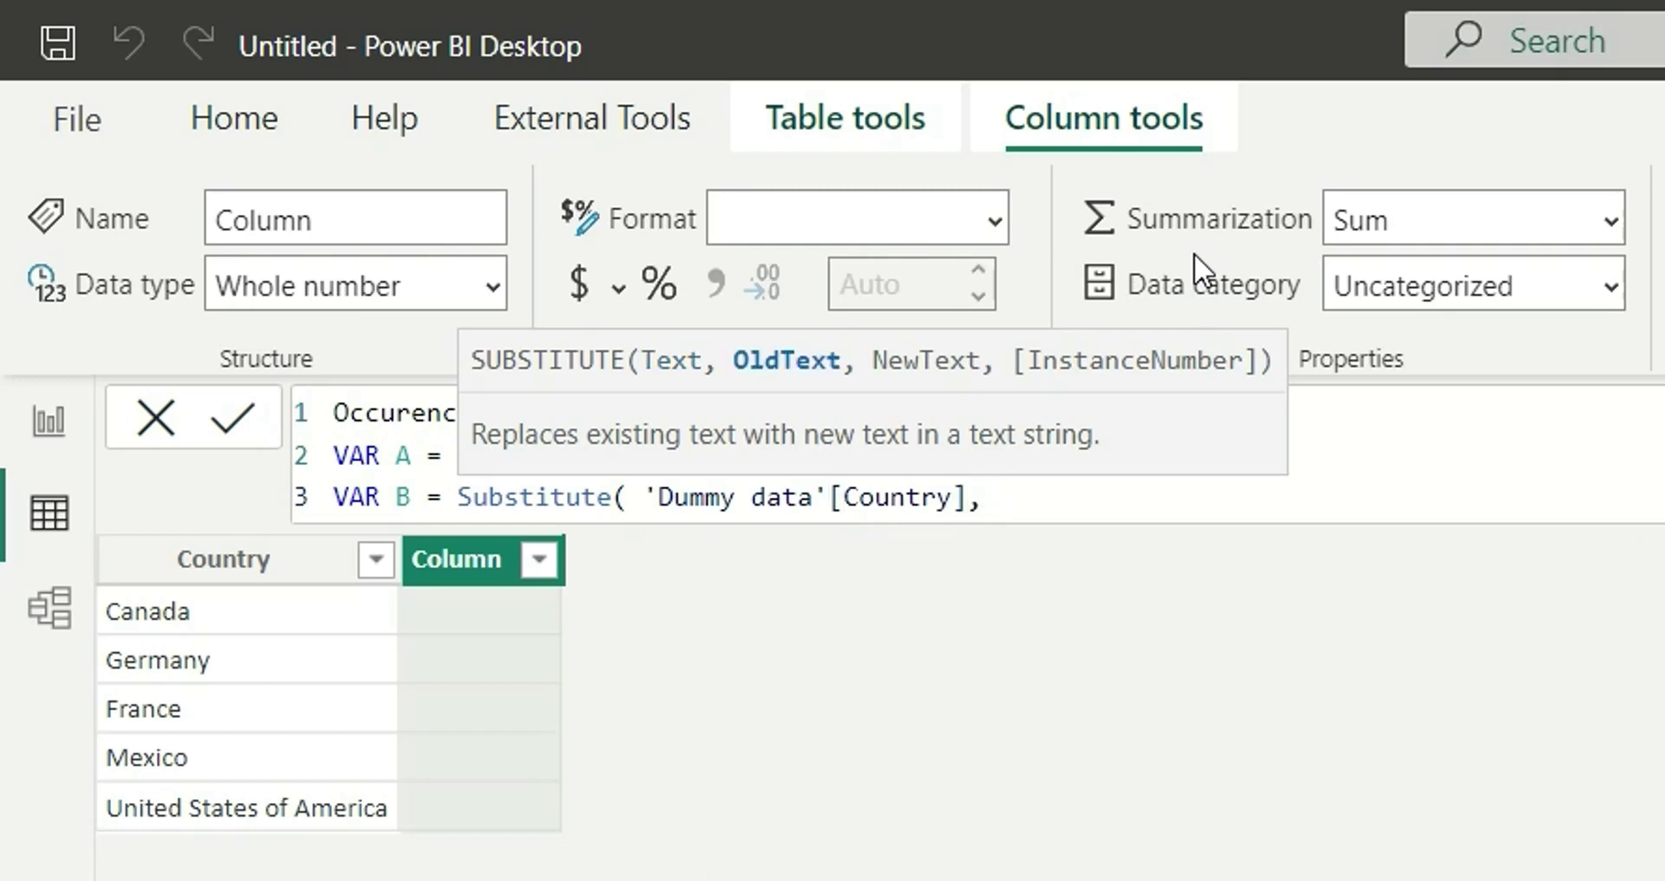
type("\"a\", ")
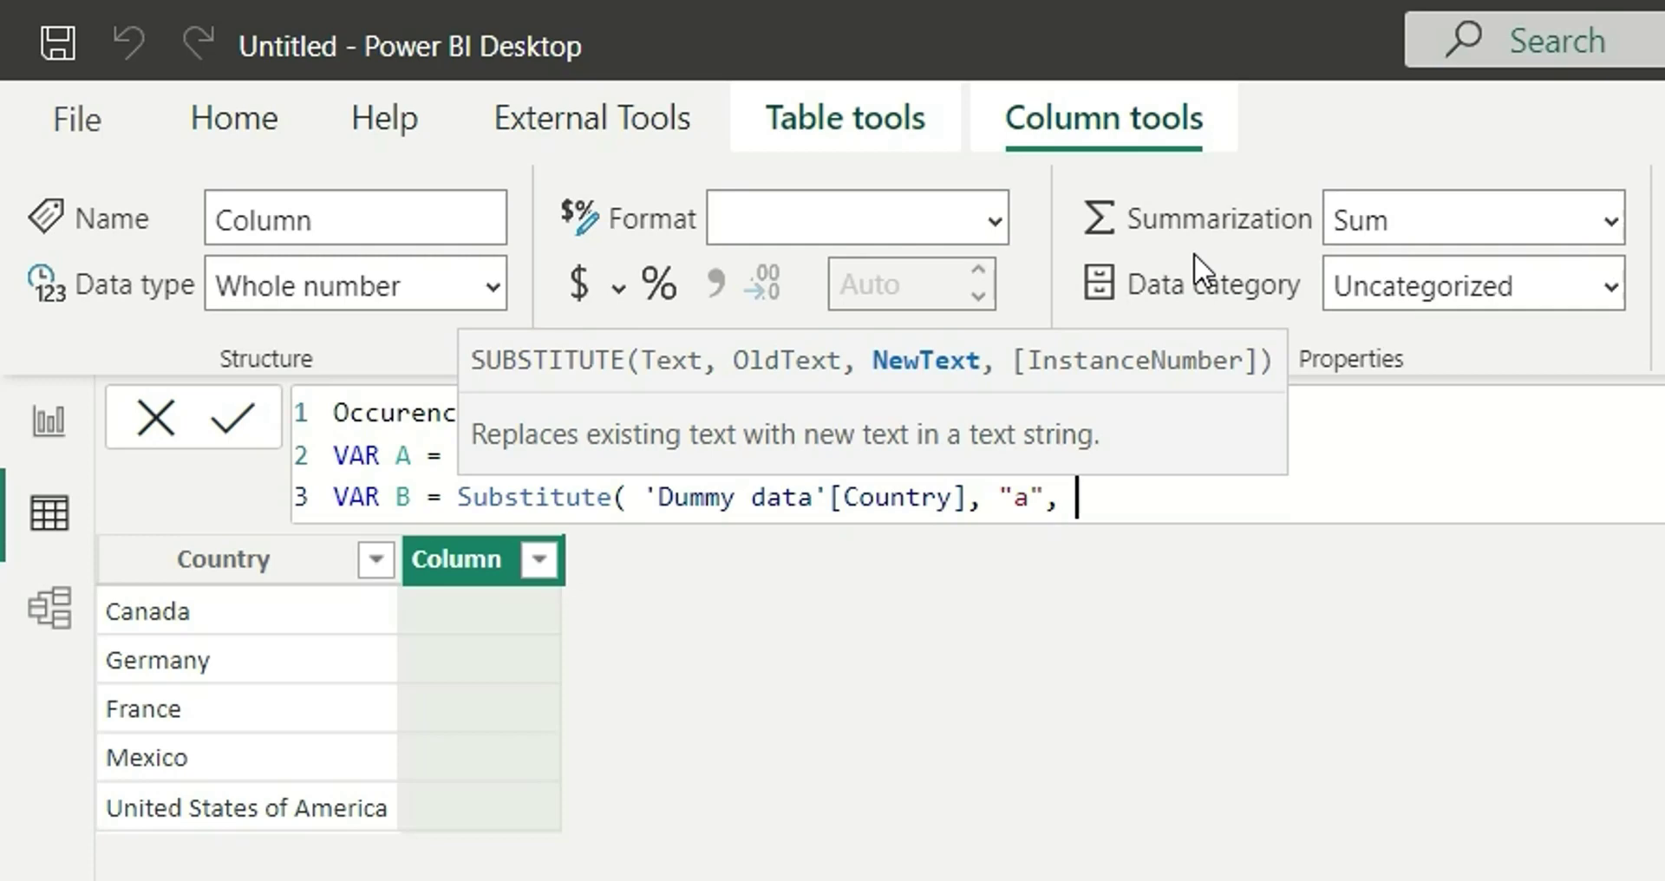
type("\"\" )")
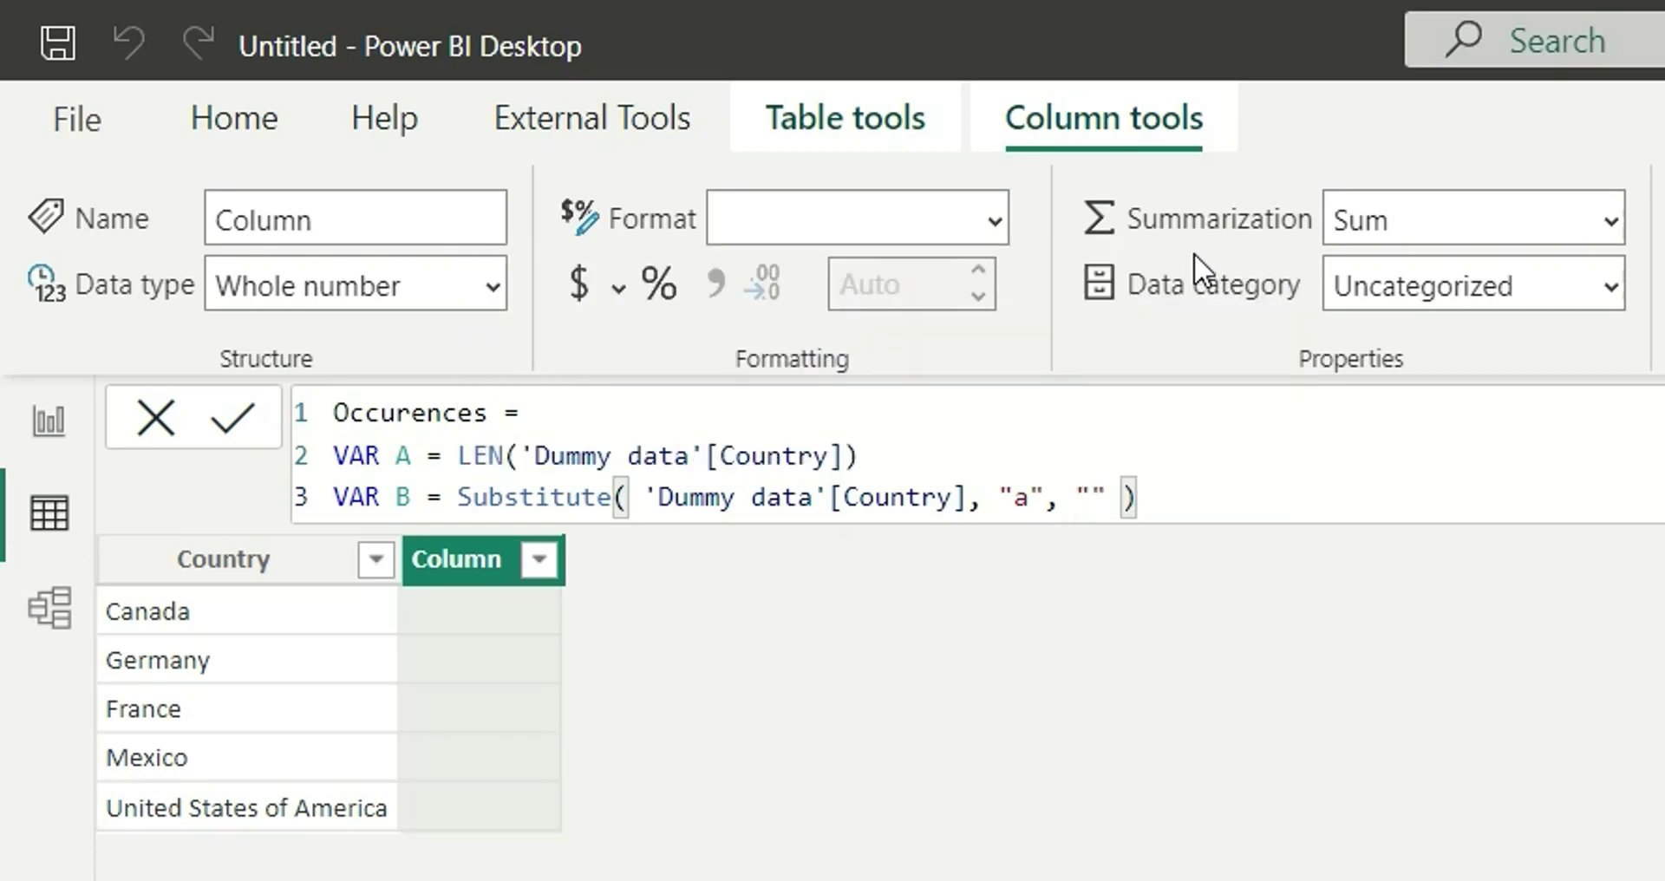
Wrap the Substitute call in LEN so B becomes LEN(Substitute('Dummy data'[Country], "a", ""))
left_click(459, 497)
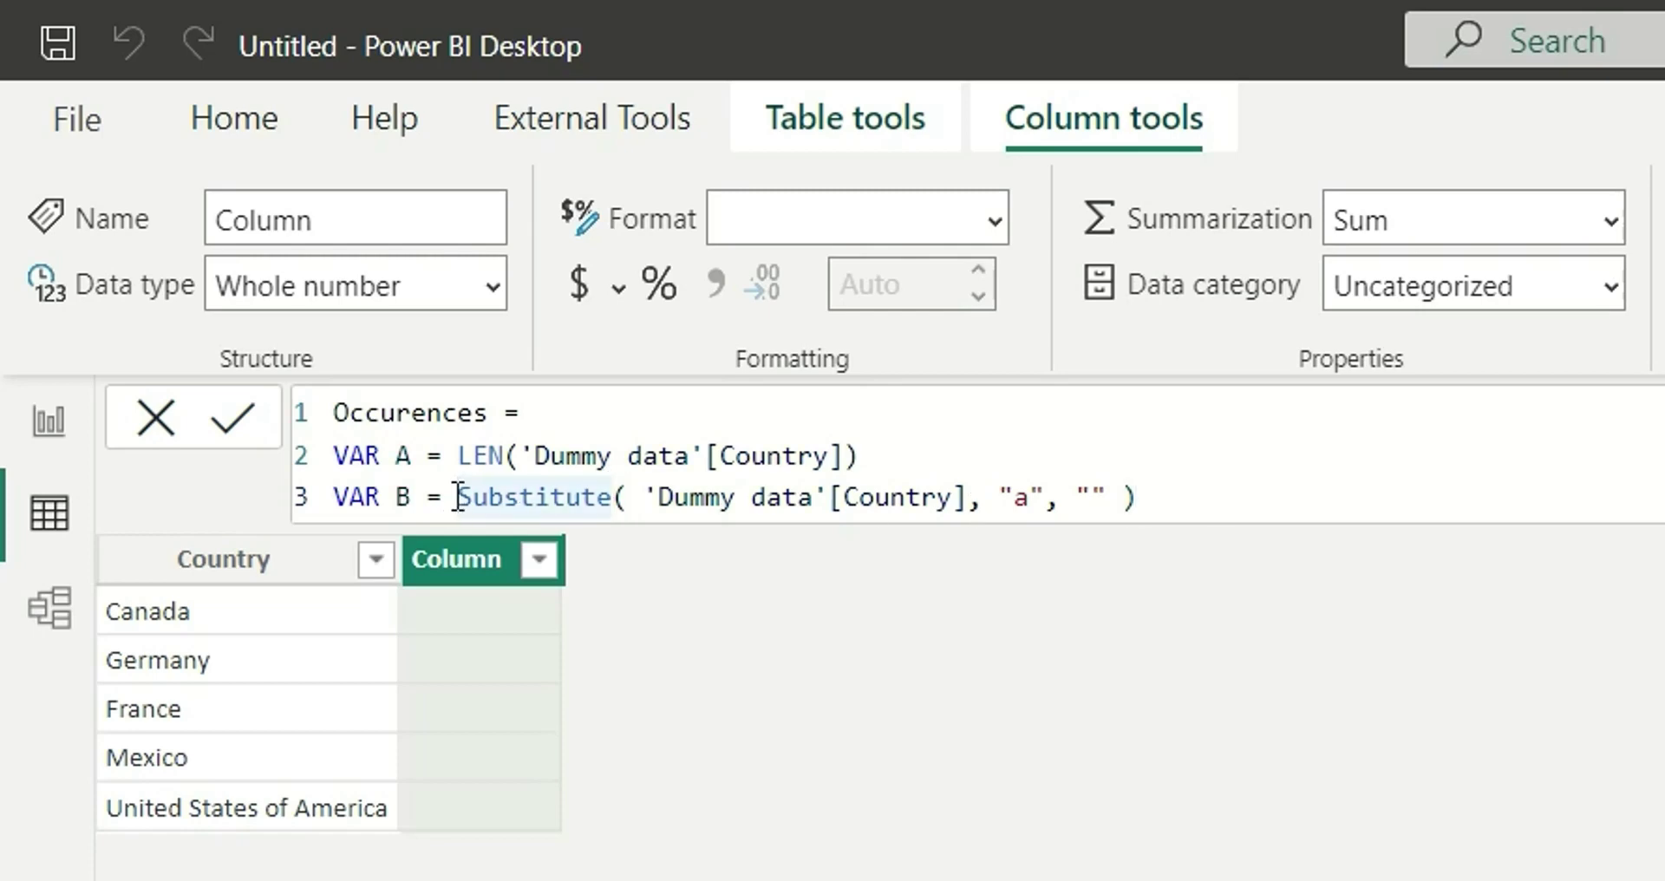
type("LEN(")
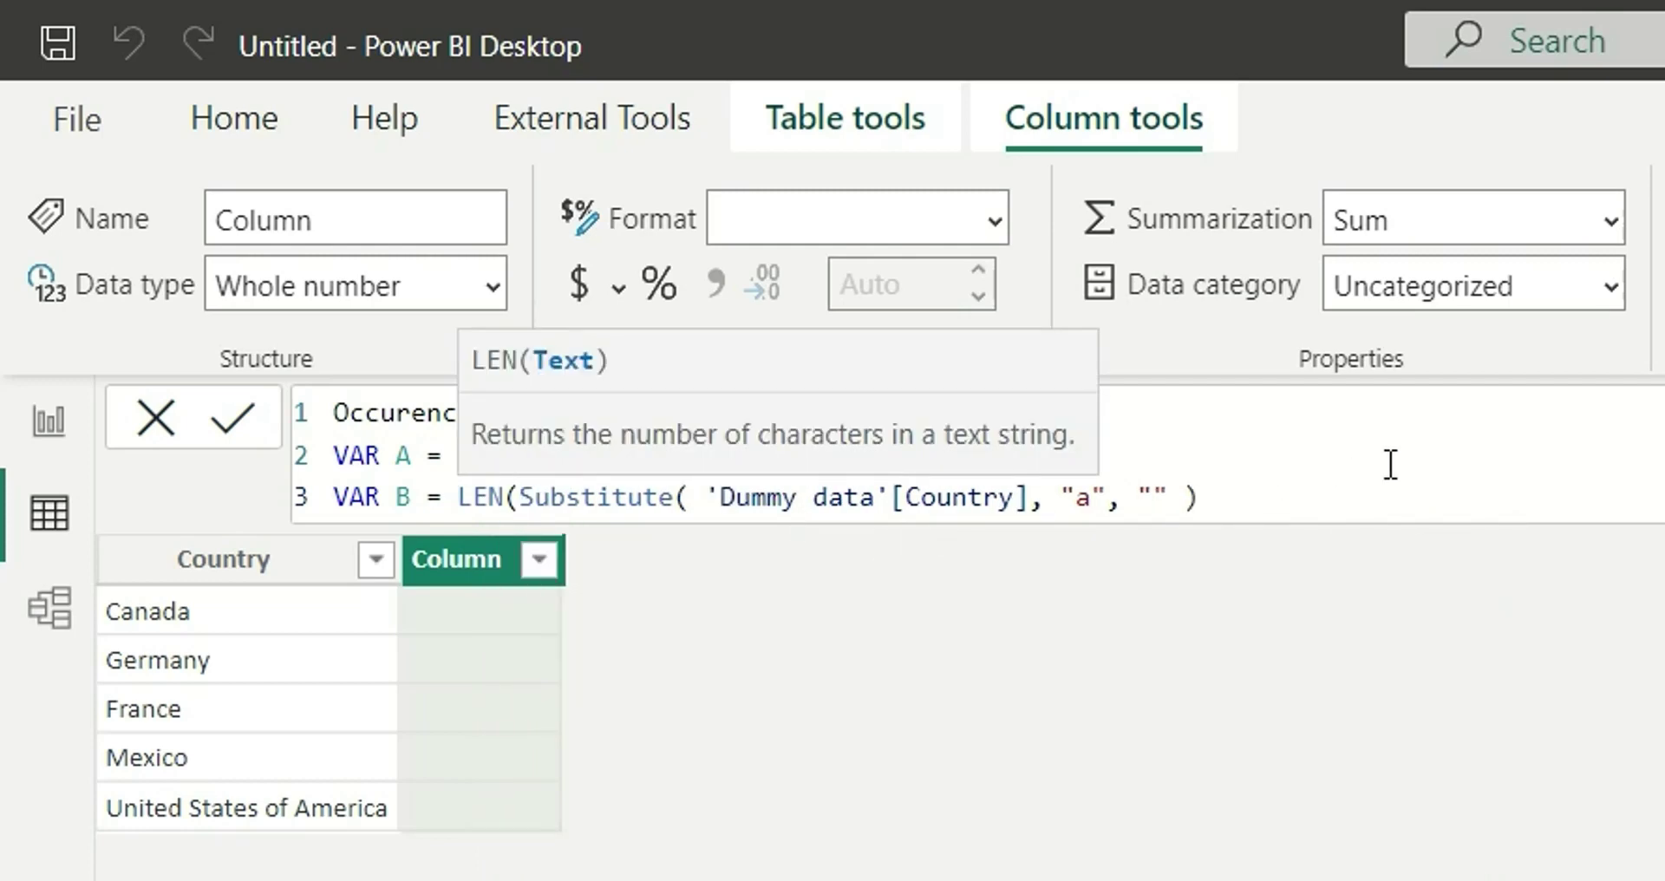
left_click(1275, 496)
type(")")
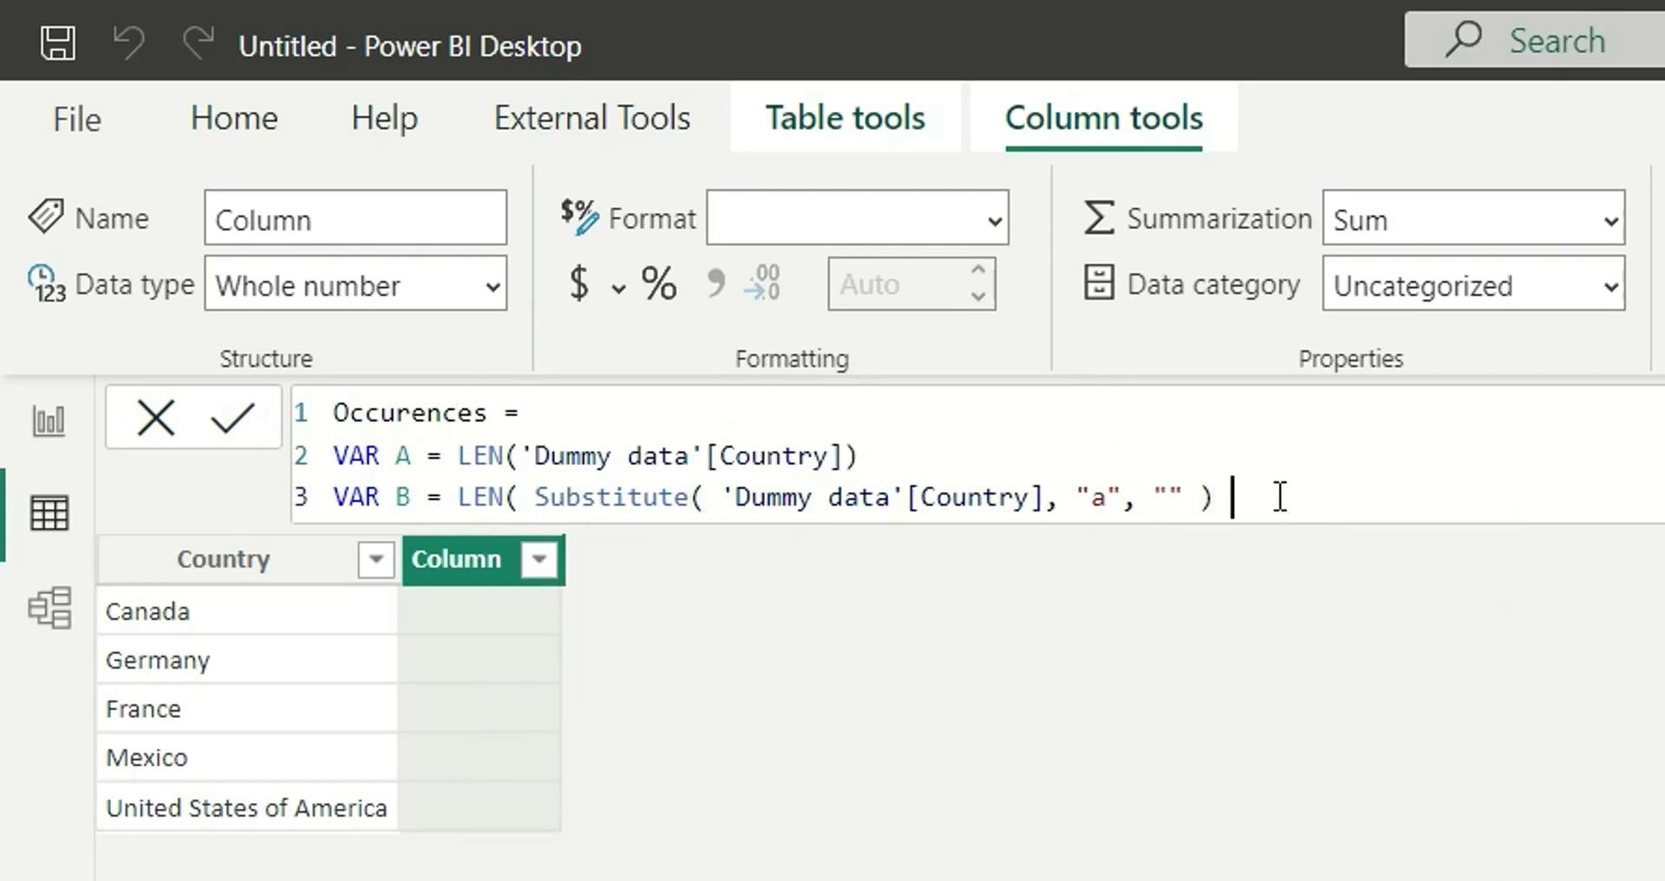
Finish the formula with RETURN A - B on new lines
key("shift+Return")
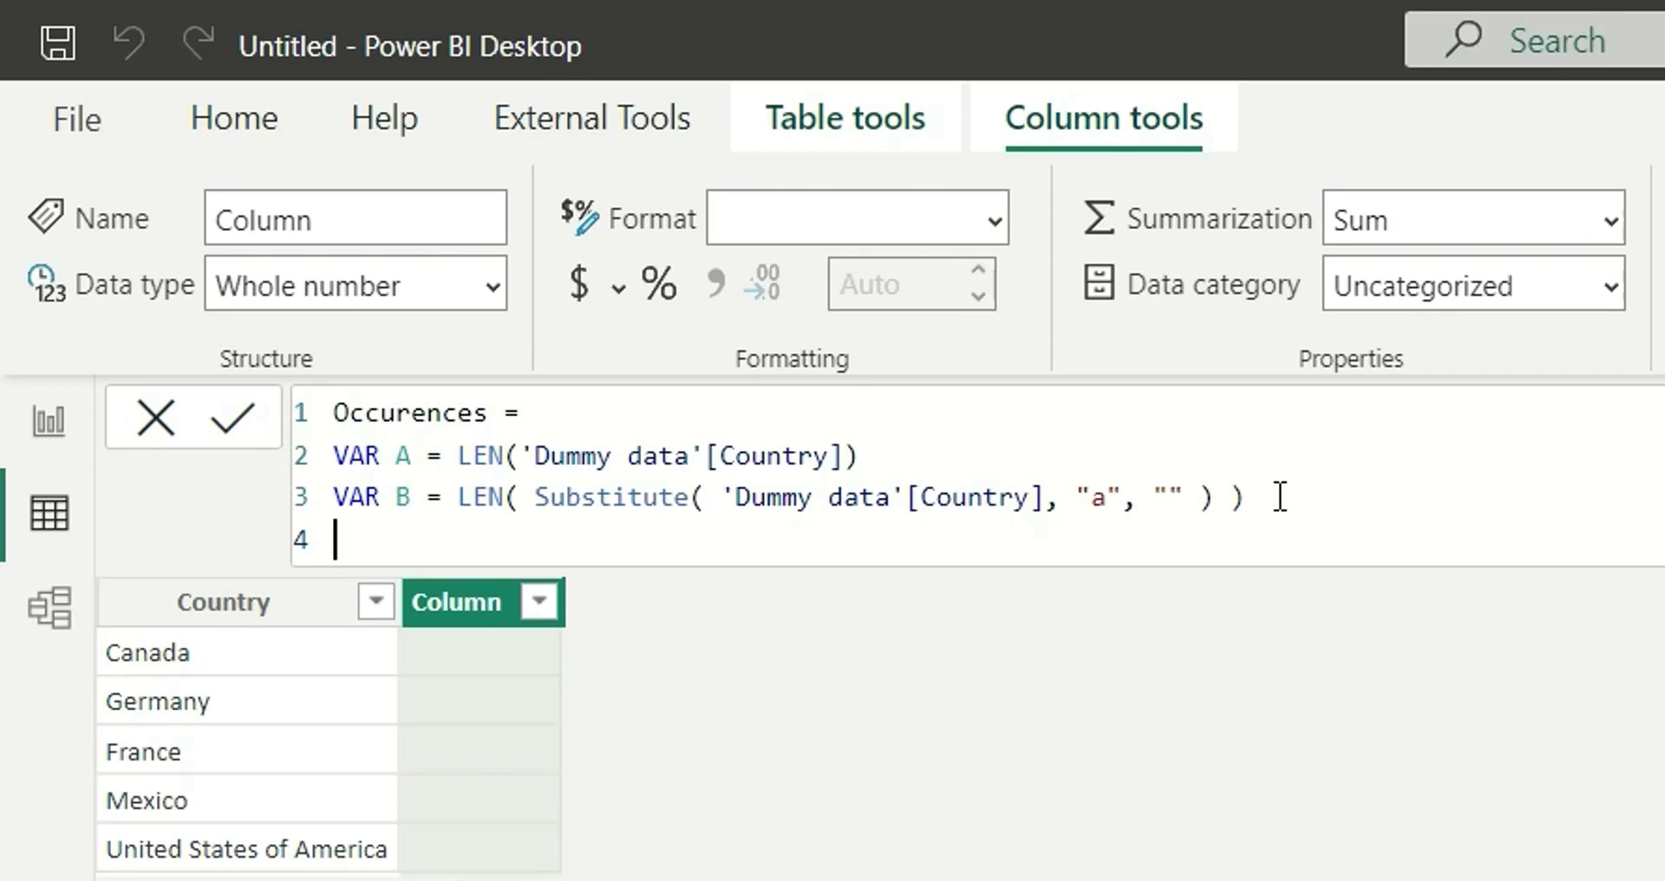
type("RETURN")
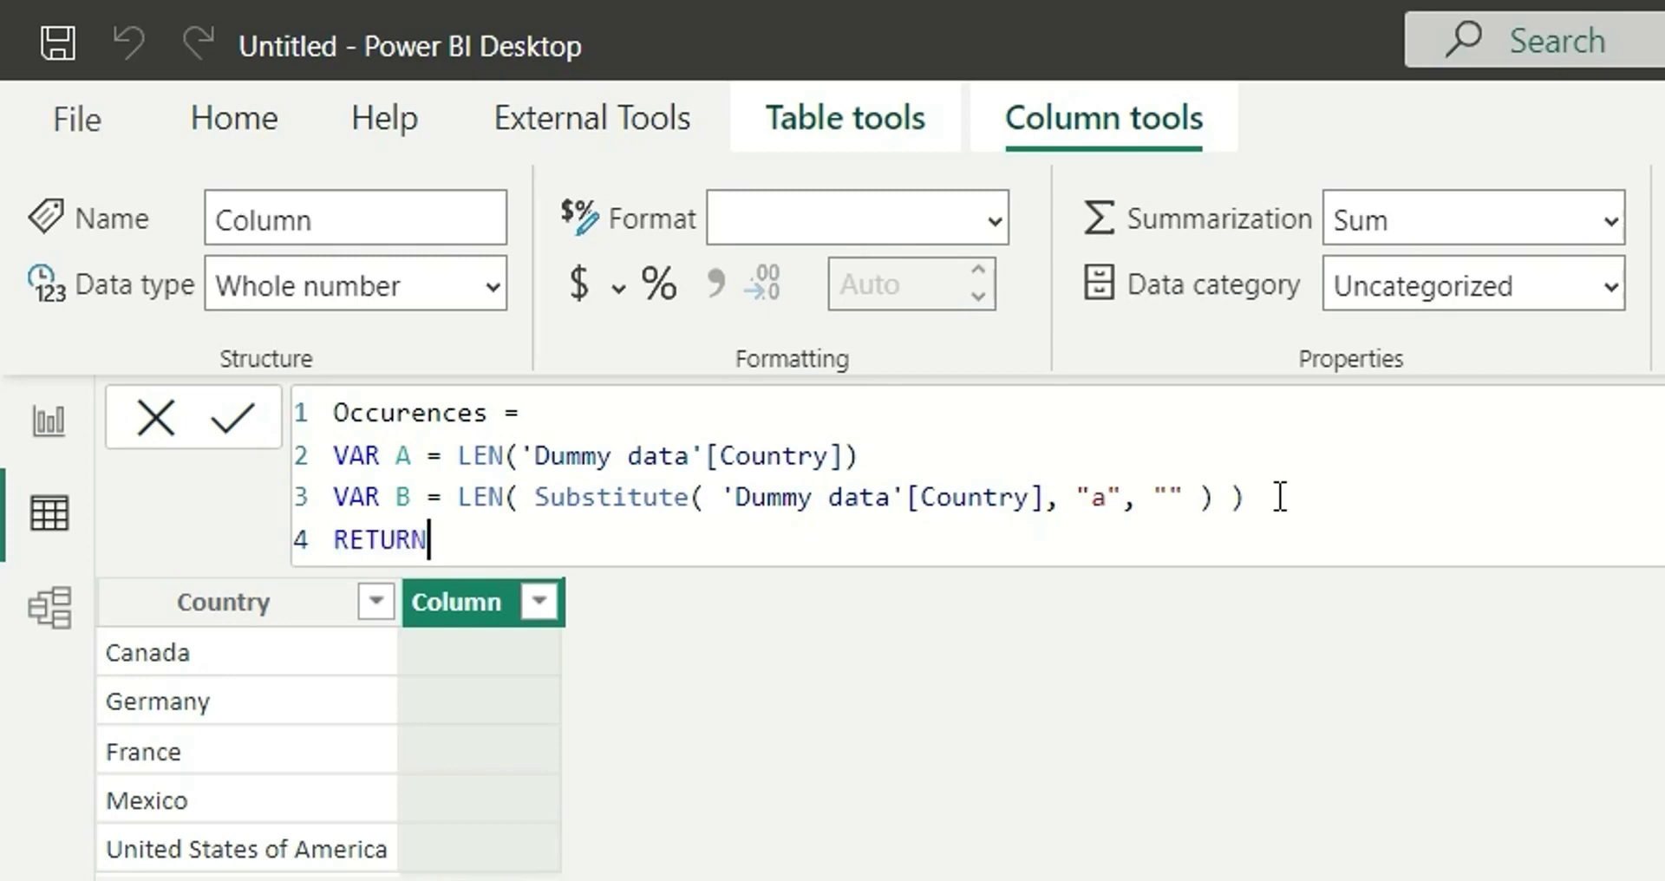
key("shift+Return")
type("A ")
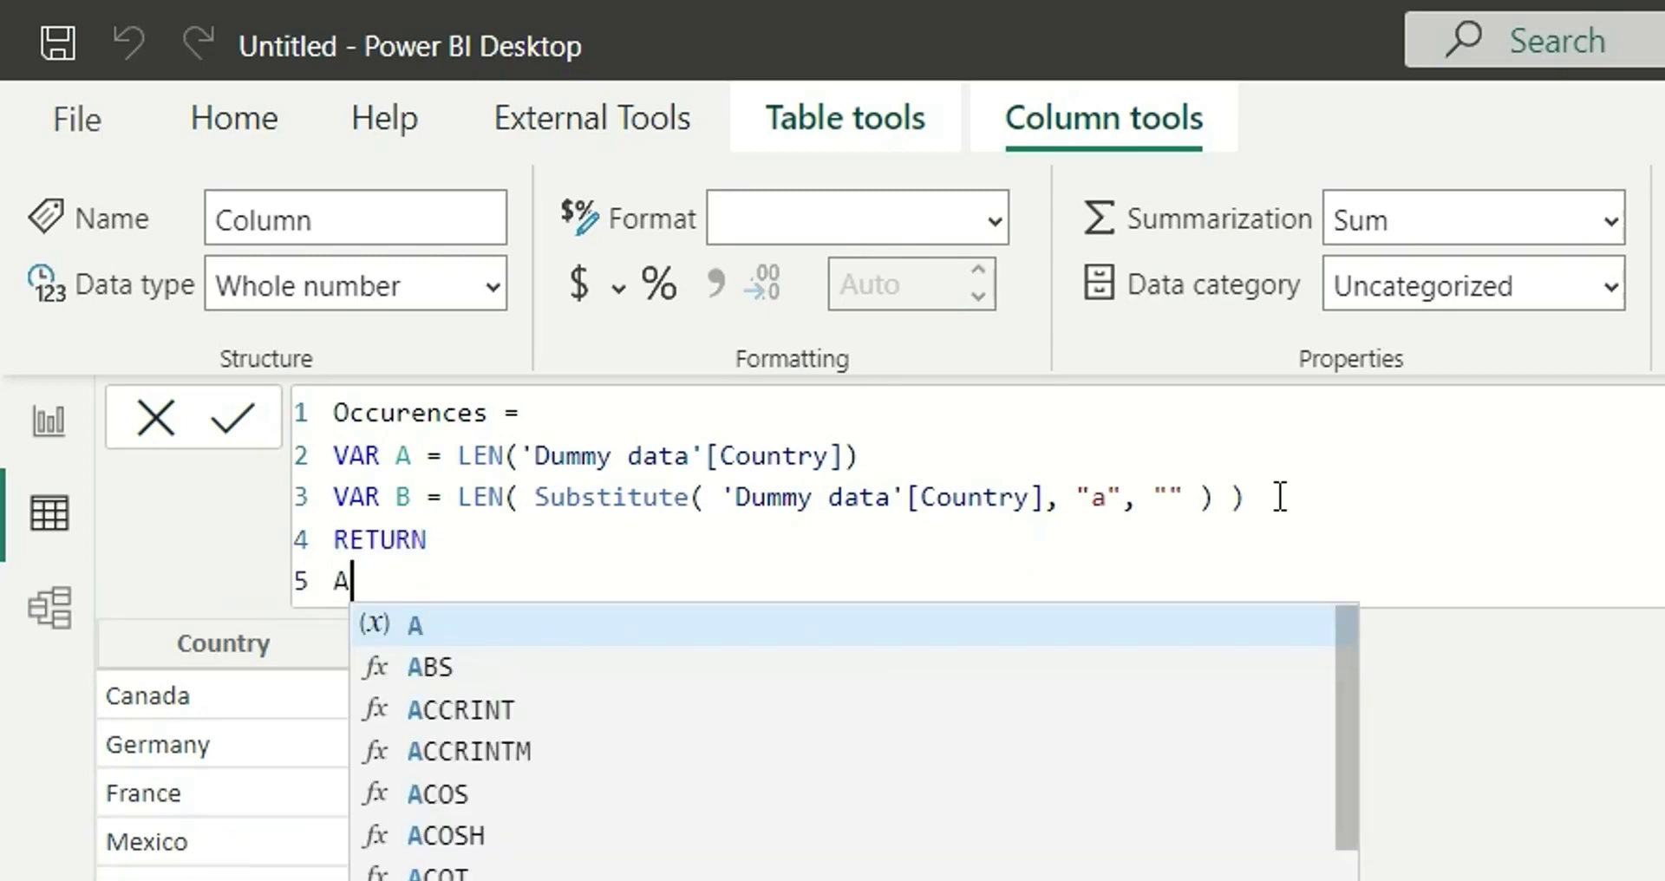
type("-")
key("BackSpace")
key("BackSpace")
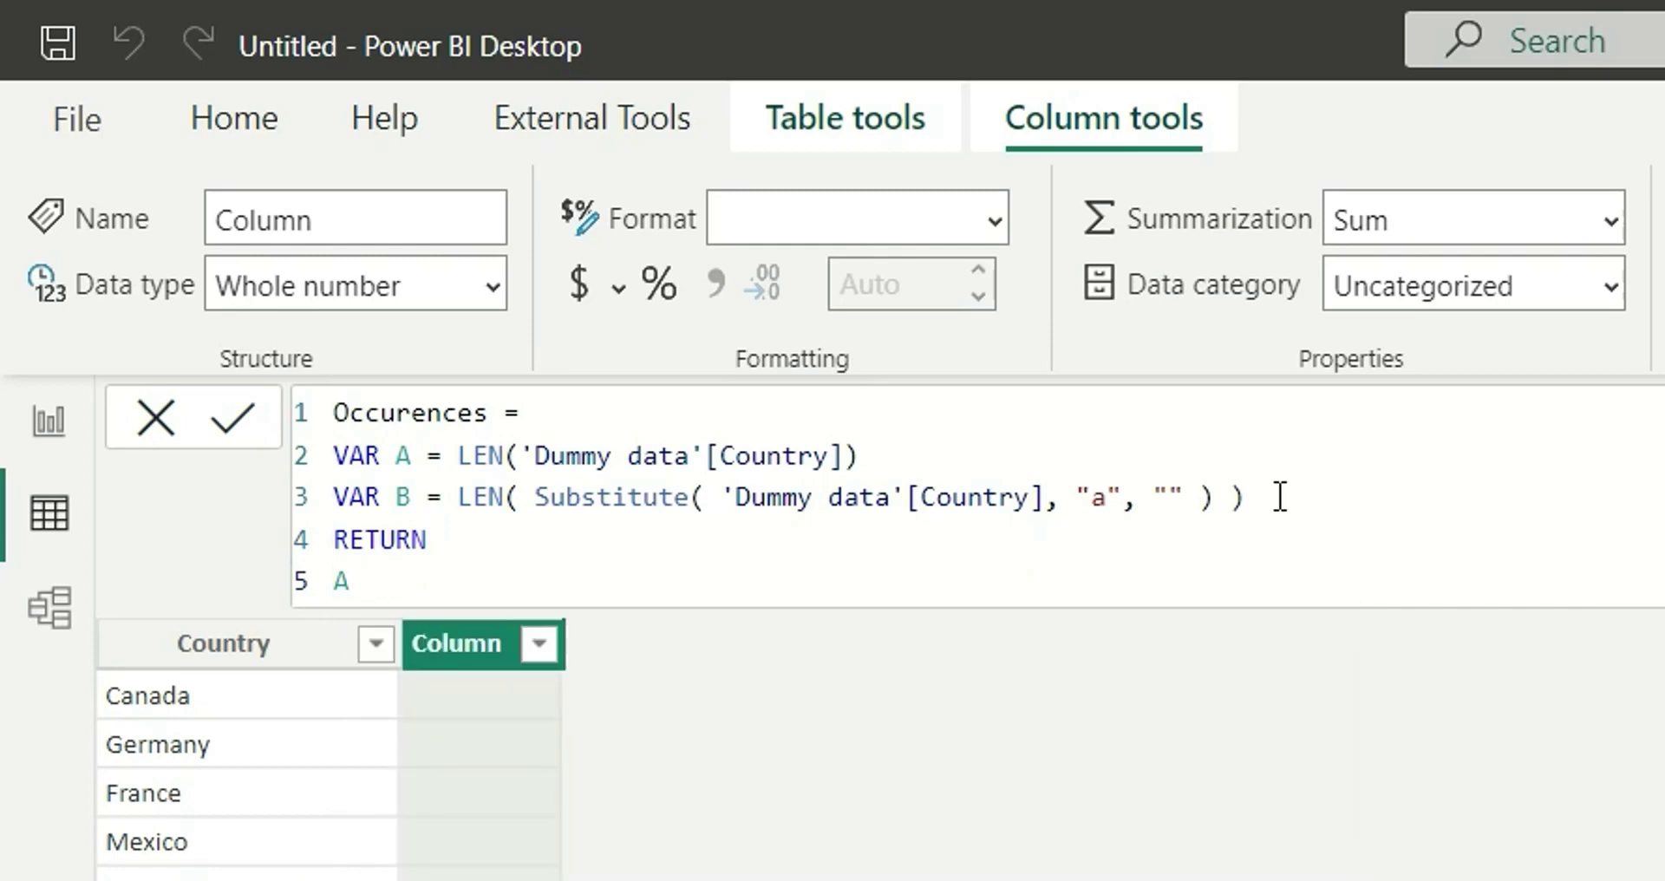
type("- B")
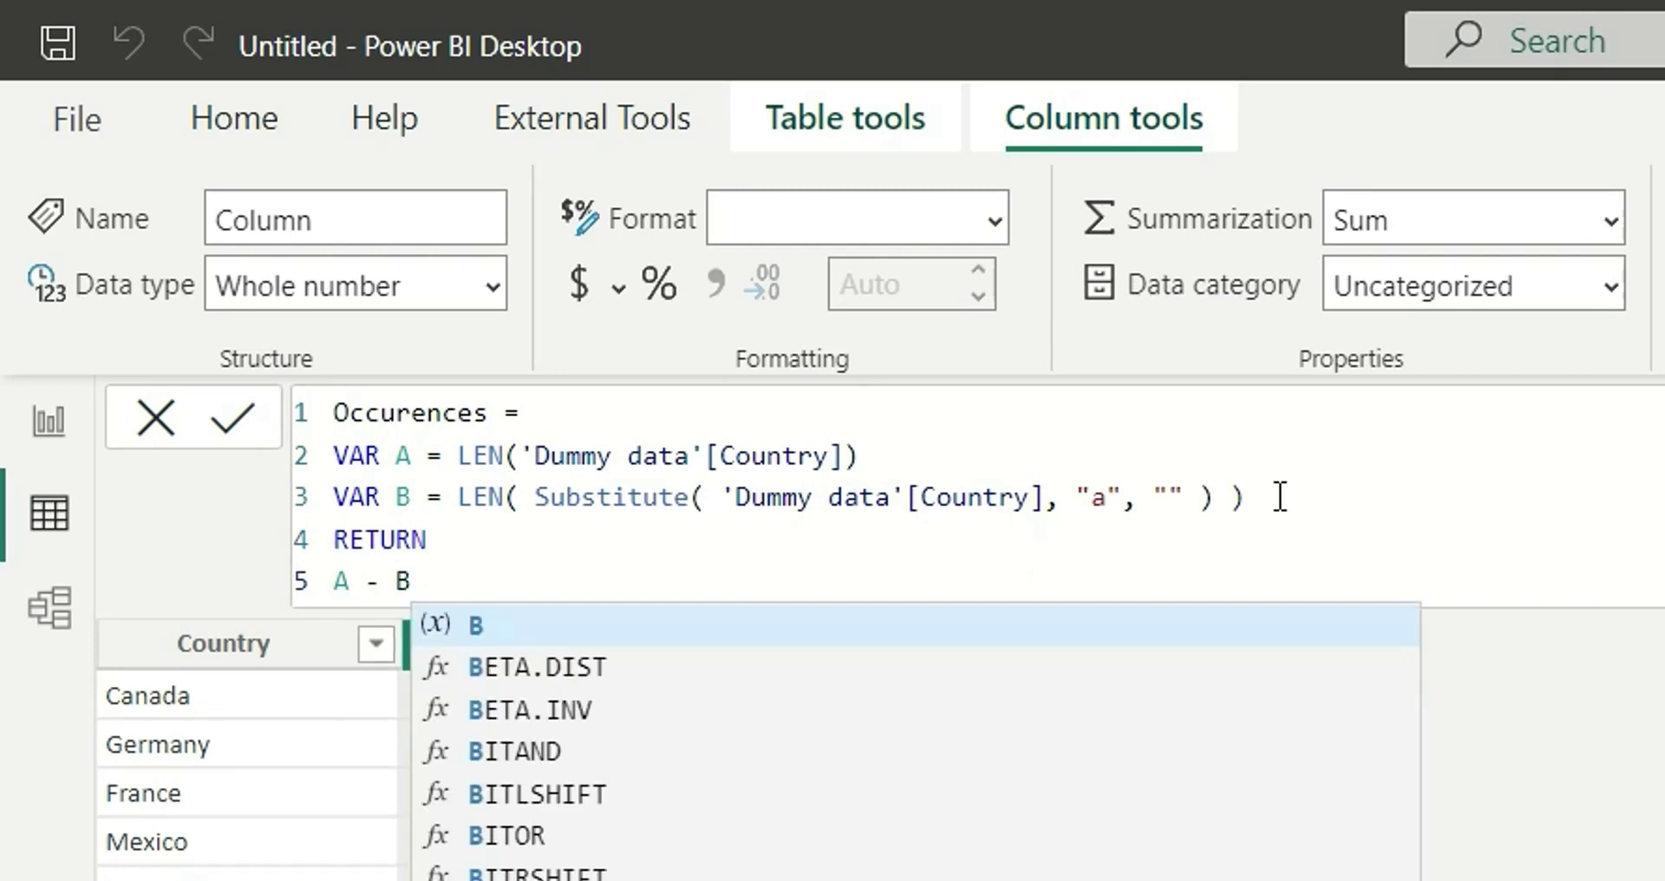
left_click(444, 550)
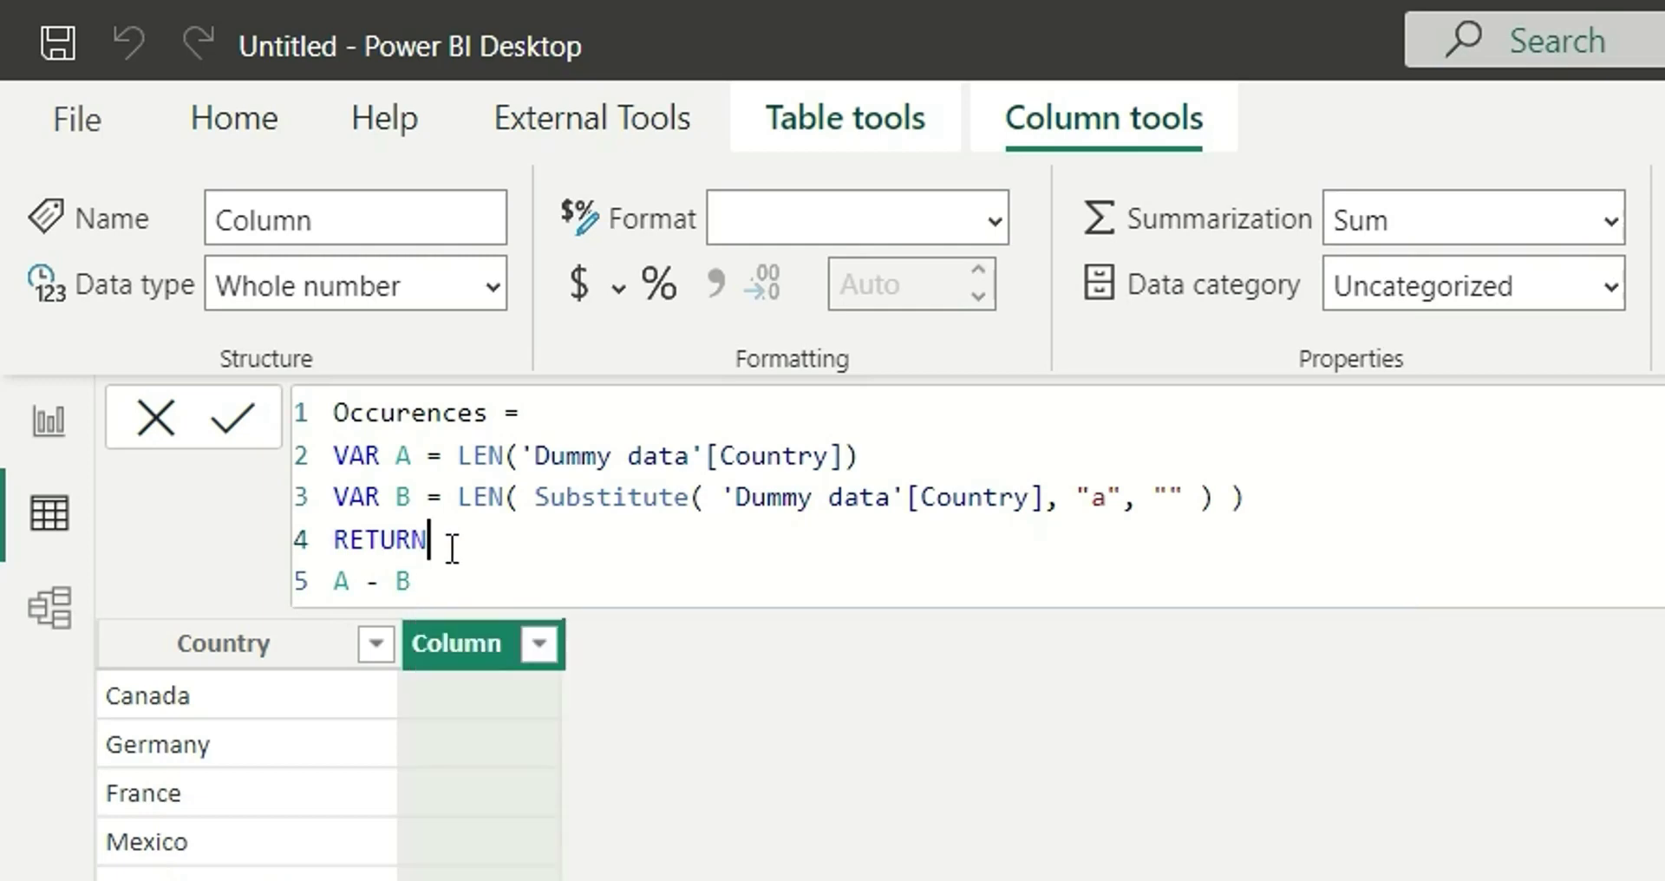
Commit the formula, yielding counts of 'a' per country: Canada 3, Germany 1, Mexico 0
key("Return")
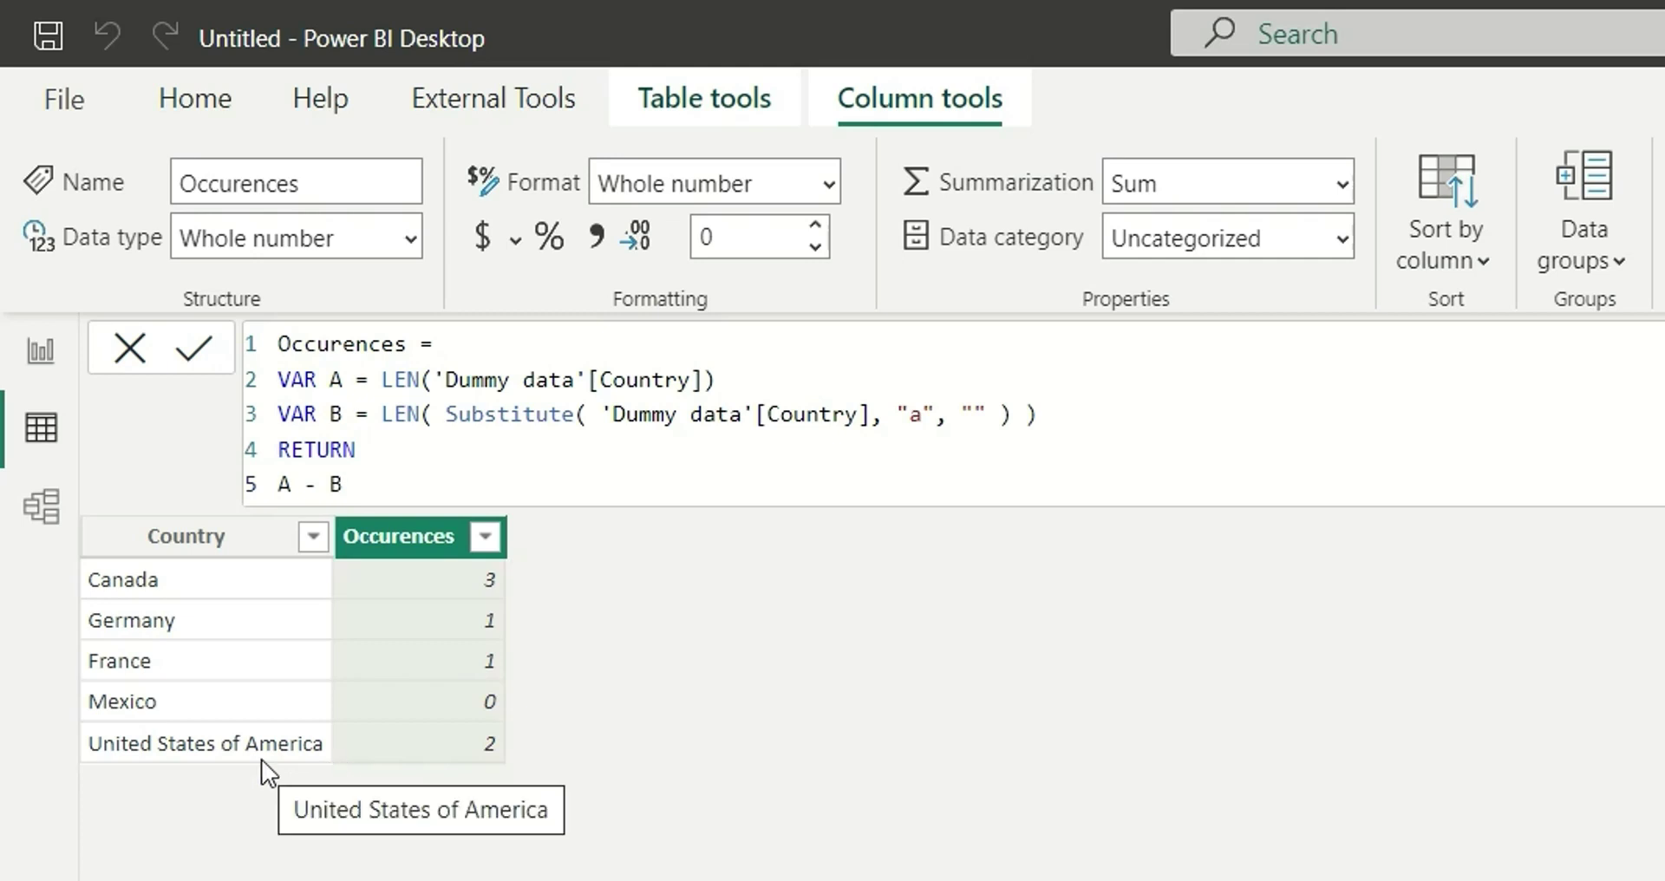
left_click(917, 420)
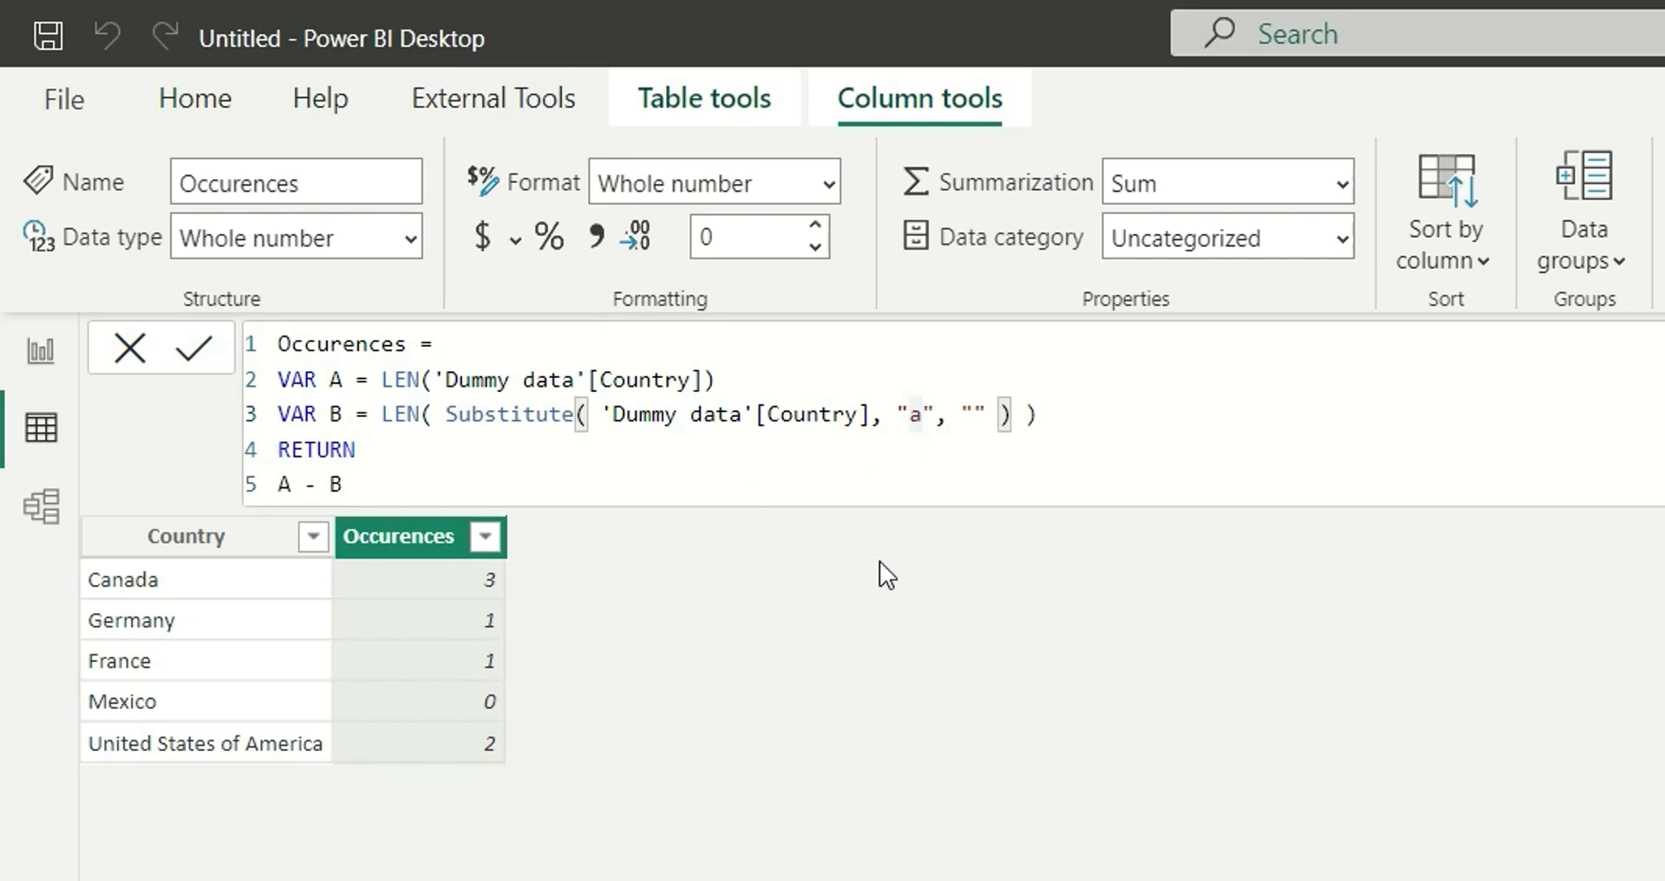
left_click(441, 482)
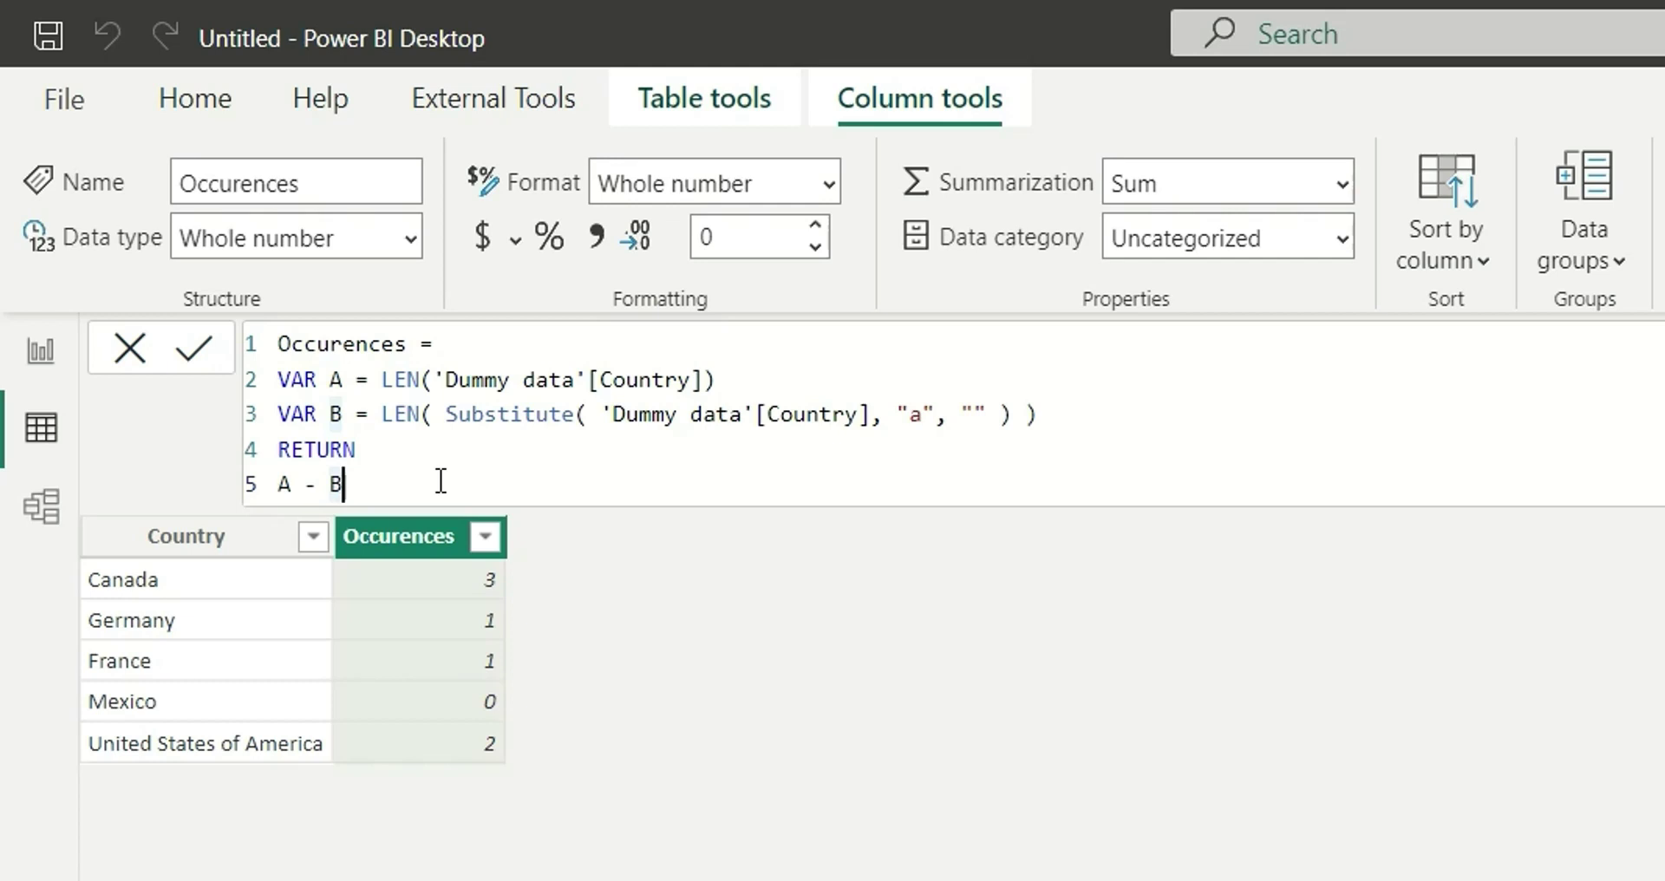
Replace "a" with a space in SUBSTITUTE and recalculate, giving United States of America 3
left_click(926, 416)
key("BackSpace")
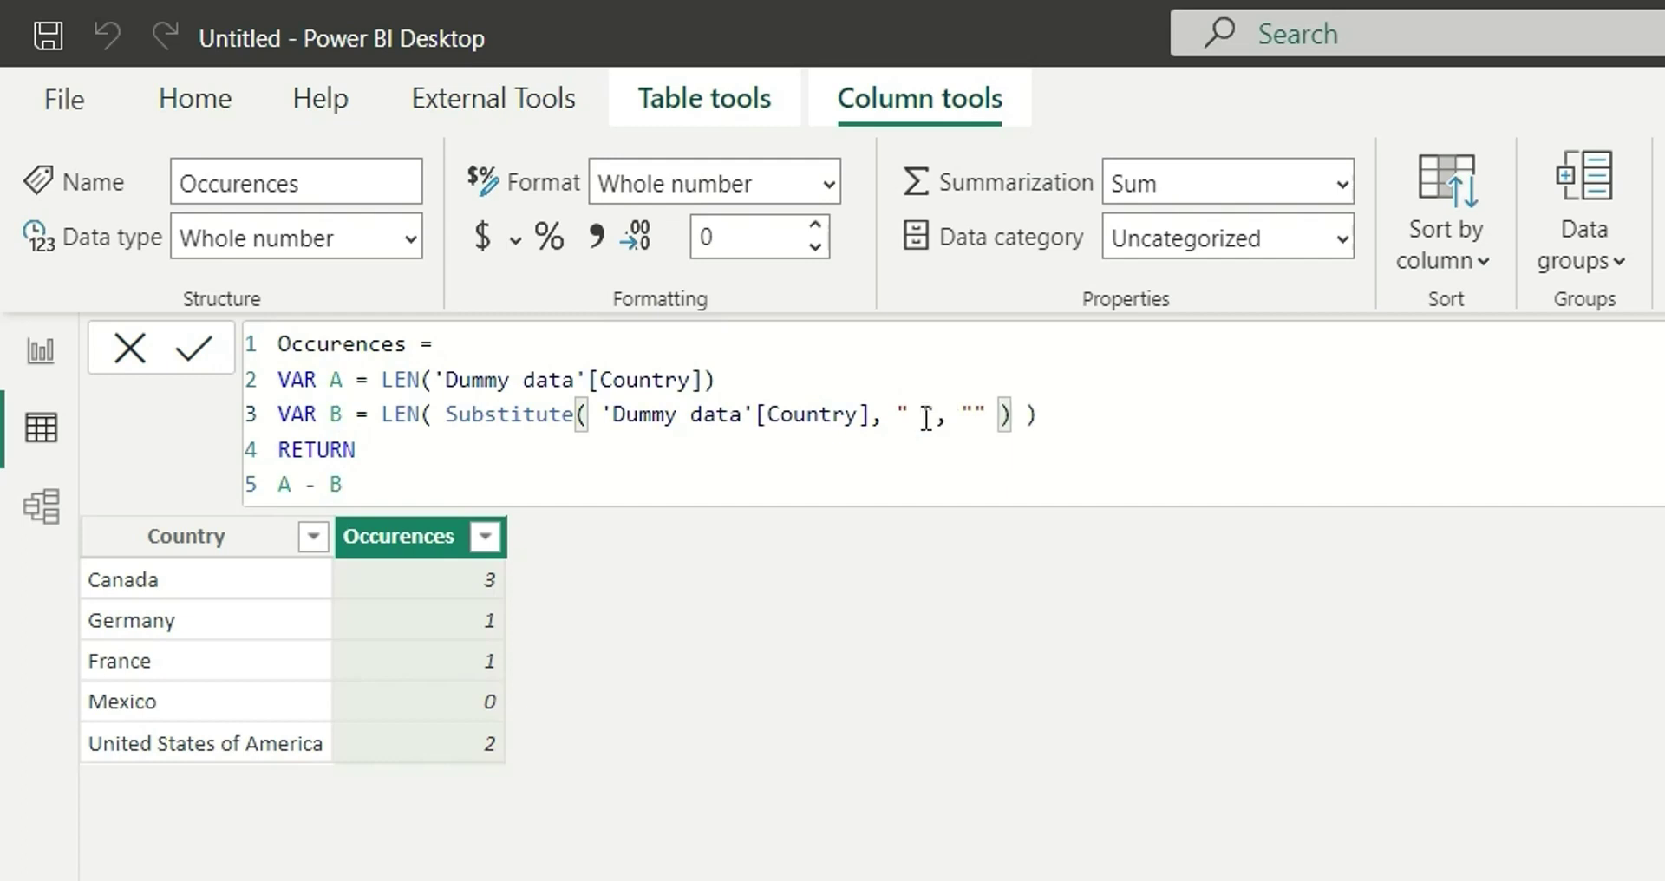
key("Return")
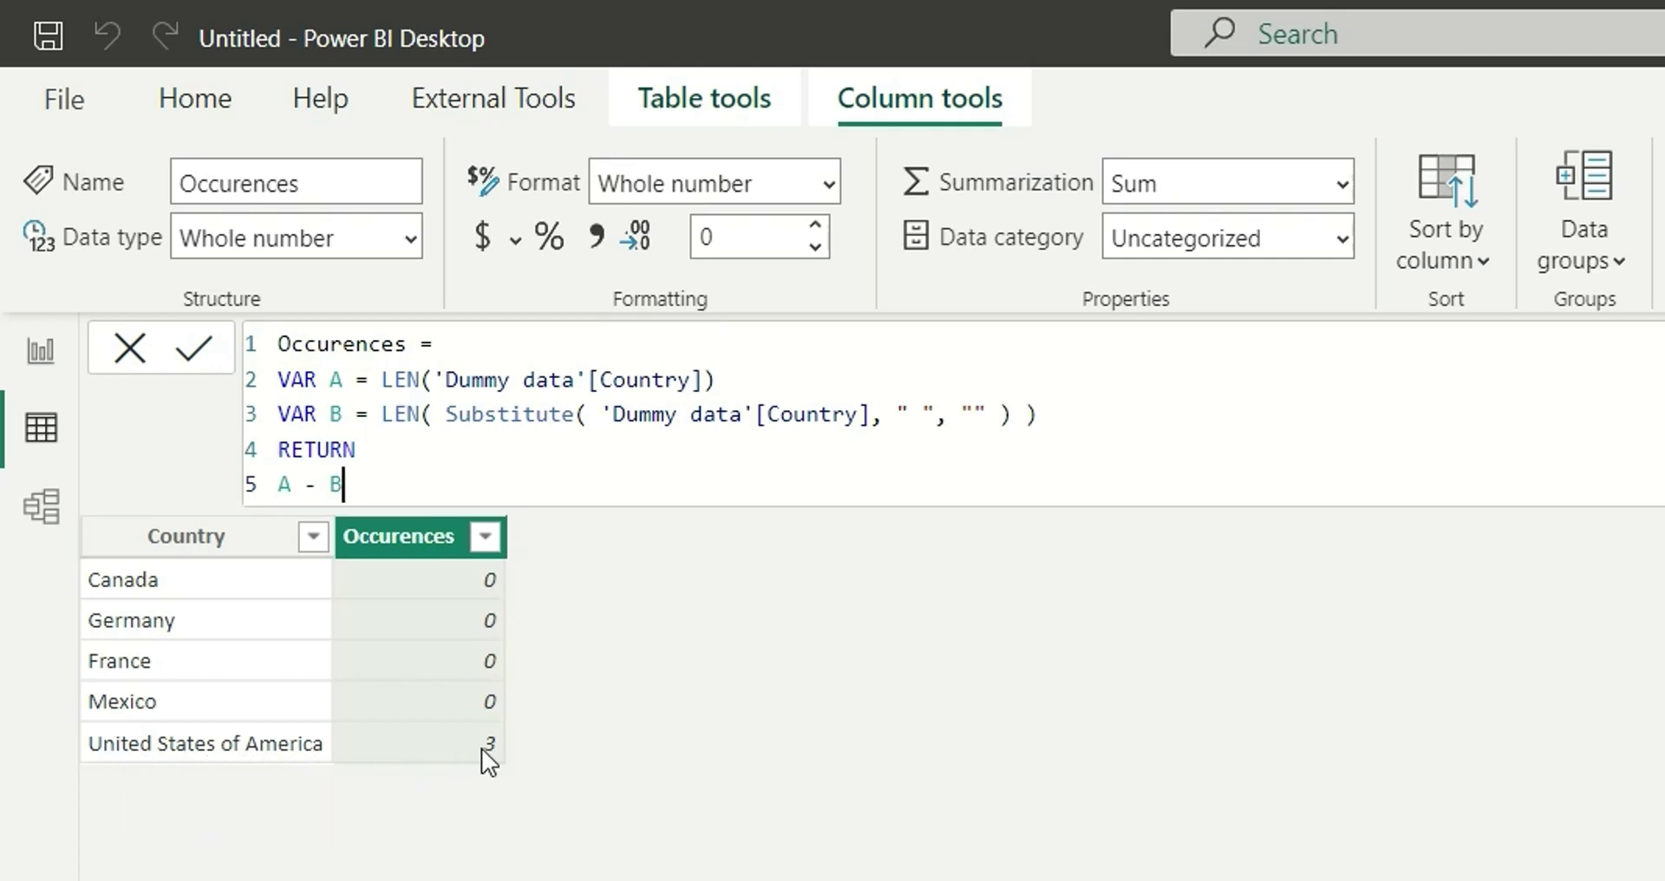
Change the return to A - B + 1, giving 4 for United States of America and 1 elsewhere
left_click(416, 485)
type("+ 1")
key("Return")
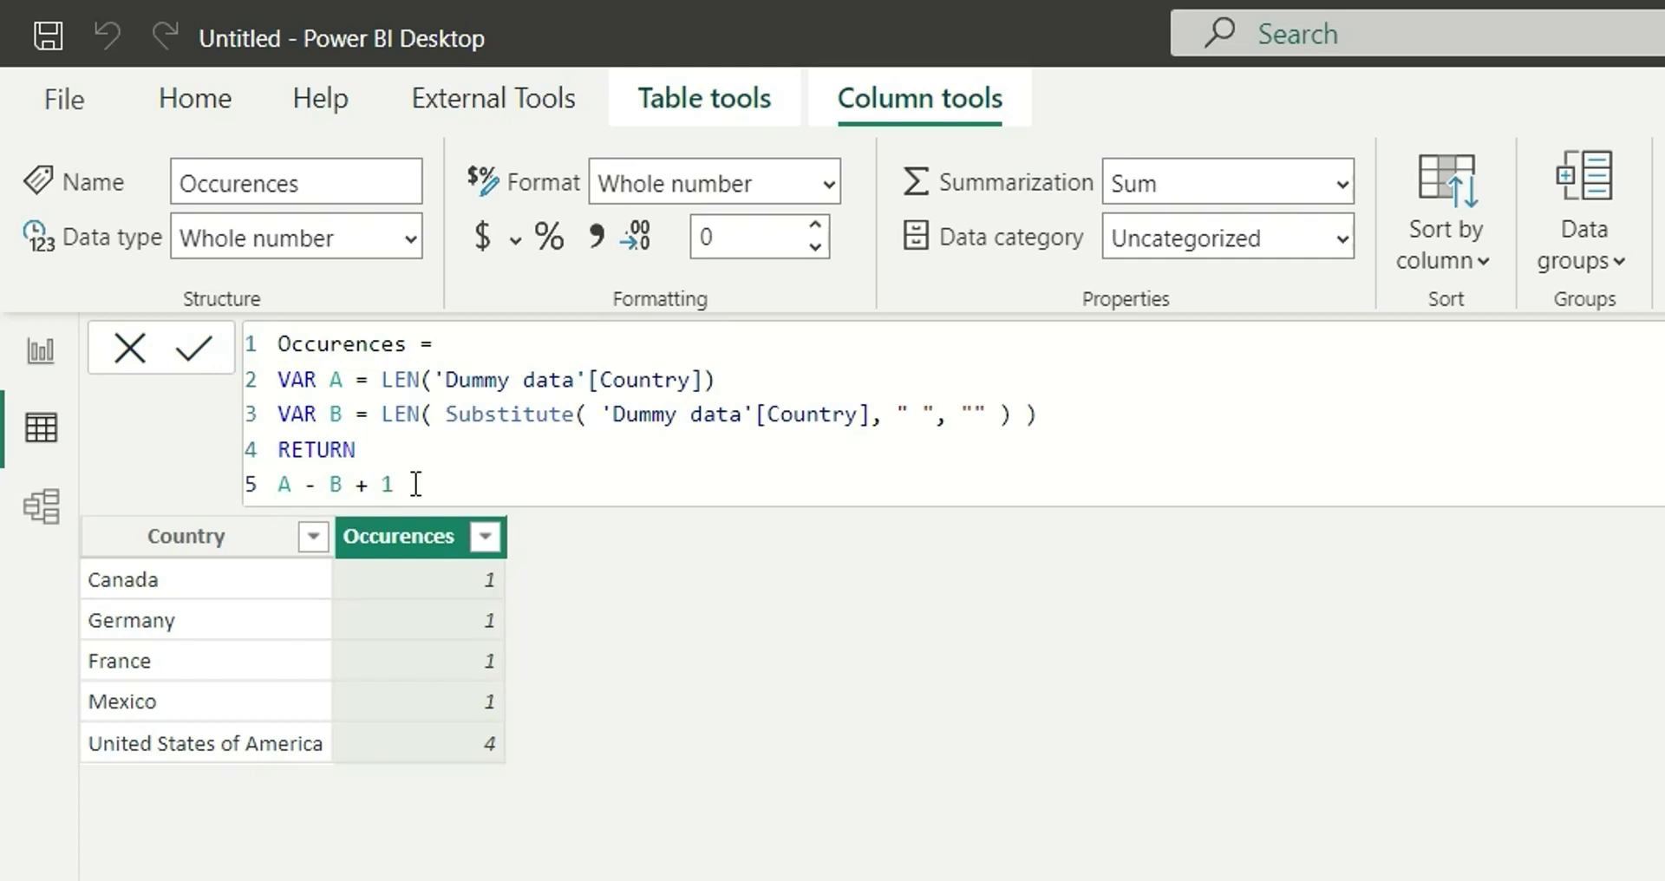